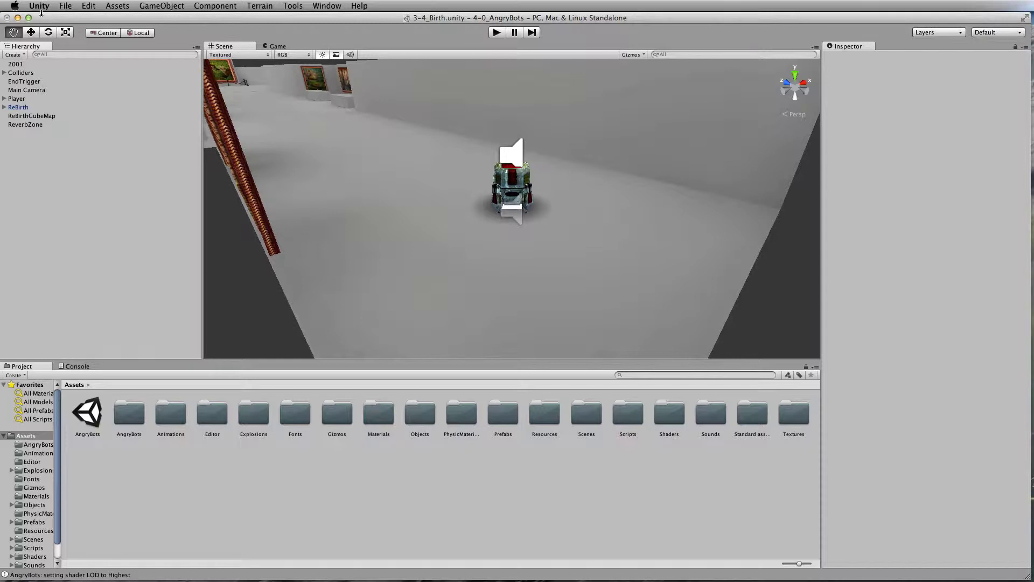
- Start a new project and enter MiPrimerProyecto as its Desktop location
left_click(65, 5)
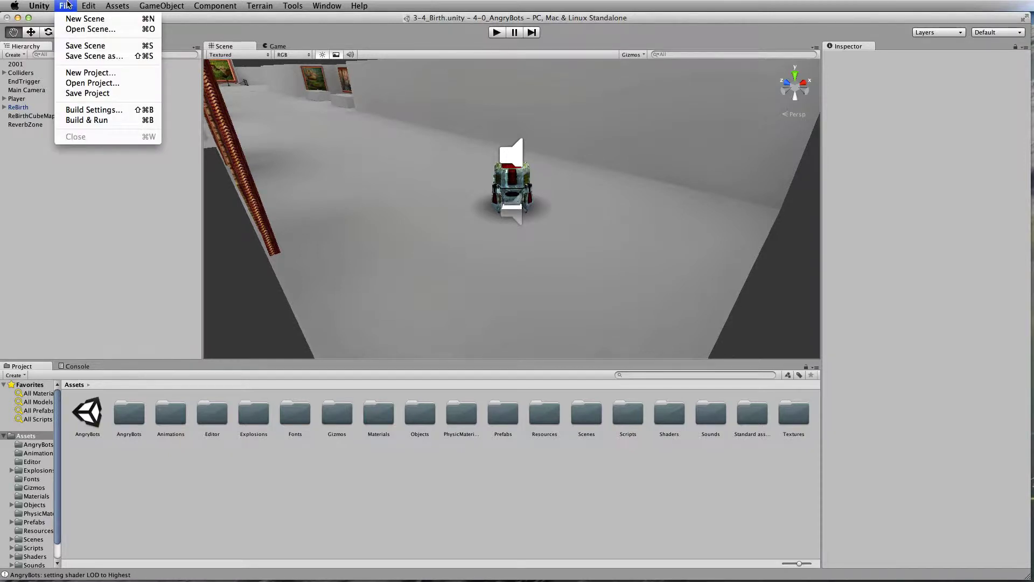
left_click(99, 74)
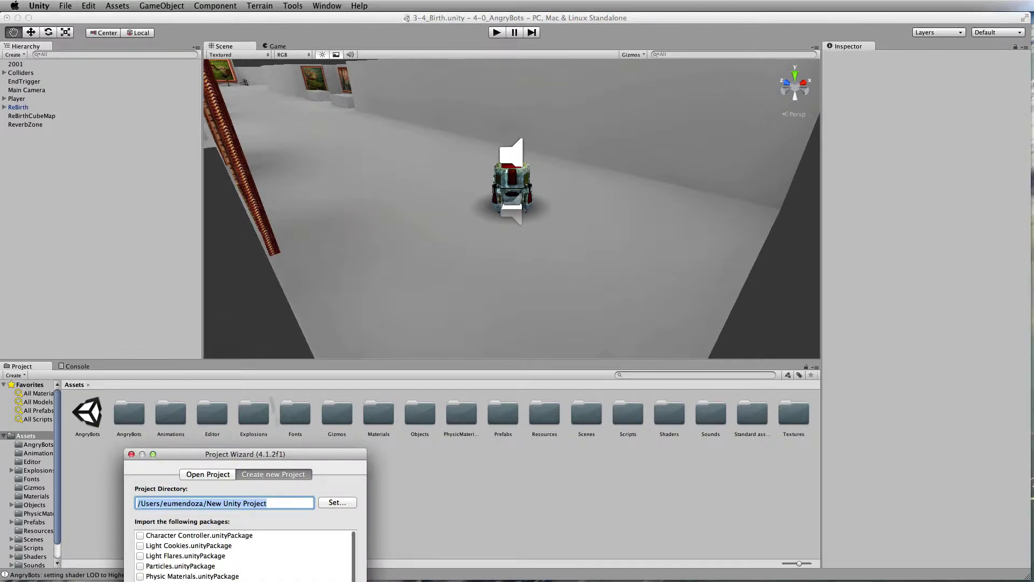
left_click_drag(298, 462, 397, 95)
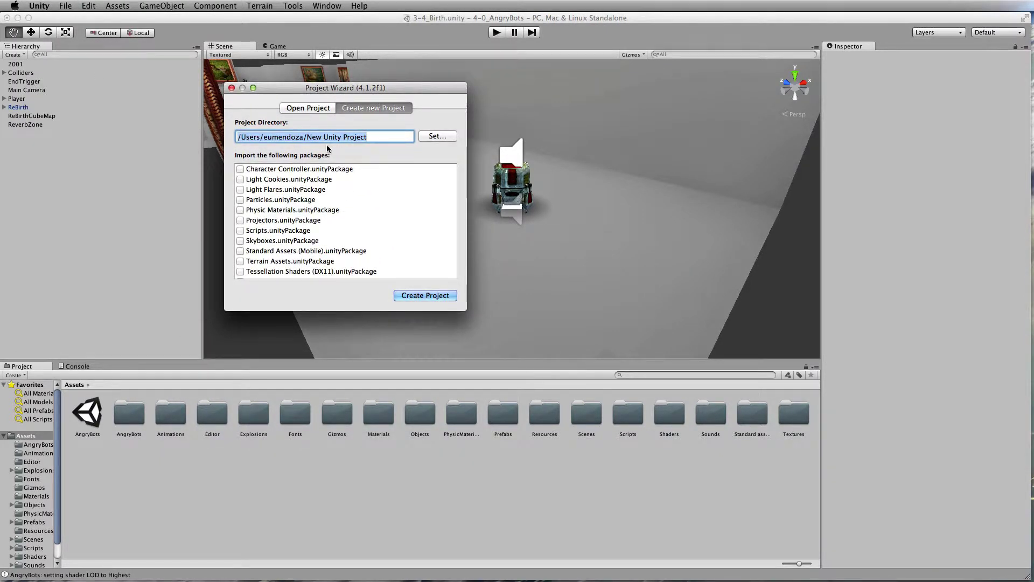
scroll(310, 269, "down", 3)
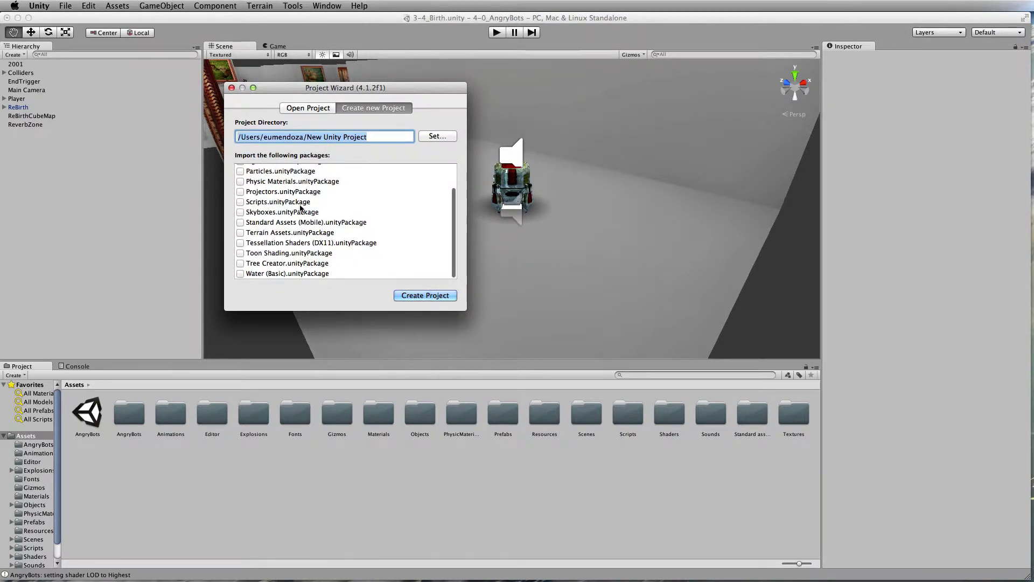
scroll(301, 208, "up", 3)
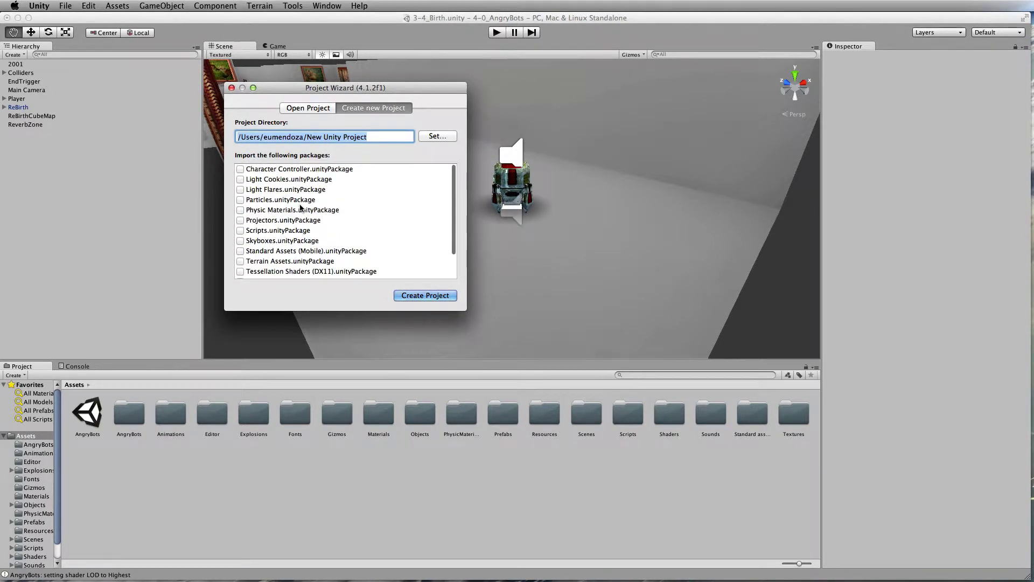
left_click(382, 136)
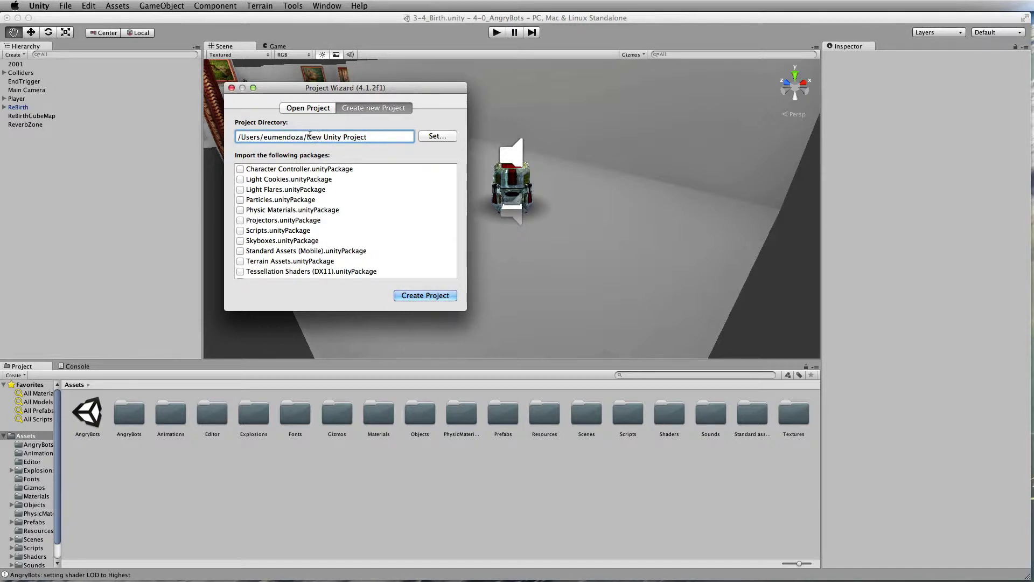
left_click(446, 137)
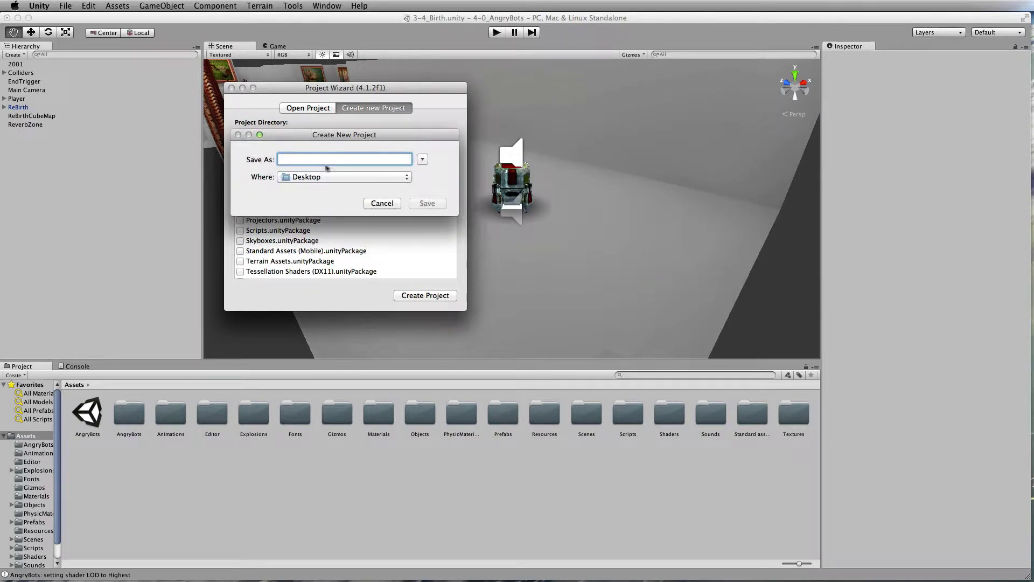
type("M")
type("iPrimerP")
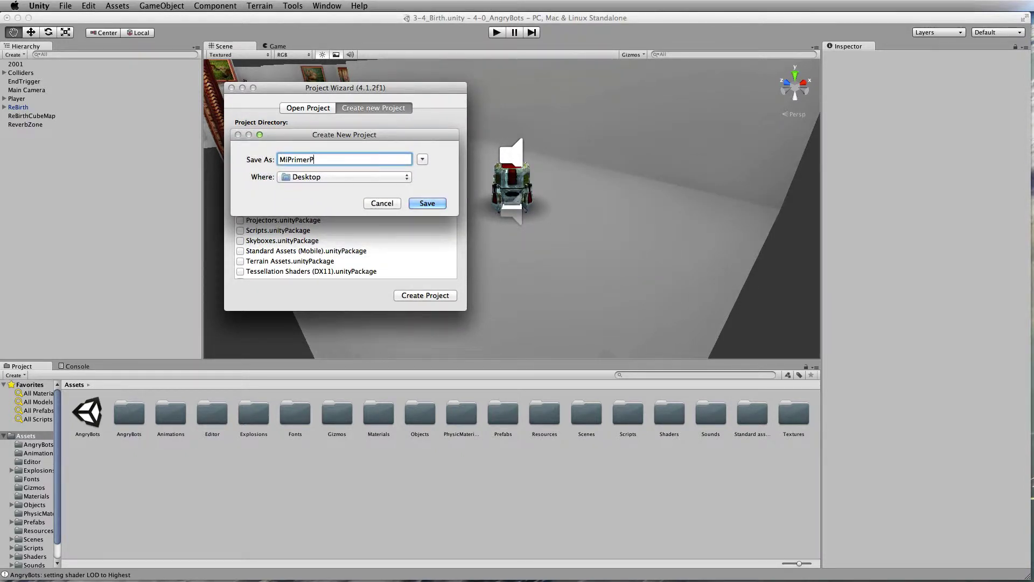
type("royecto")
- Rename it MiPrimerProyecto2, create the project, and discard the old scene's unsaved changes
left_click(420, 204)
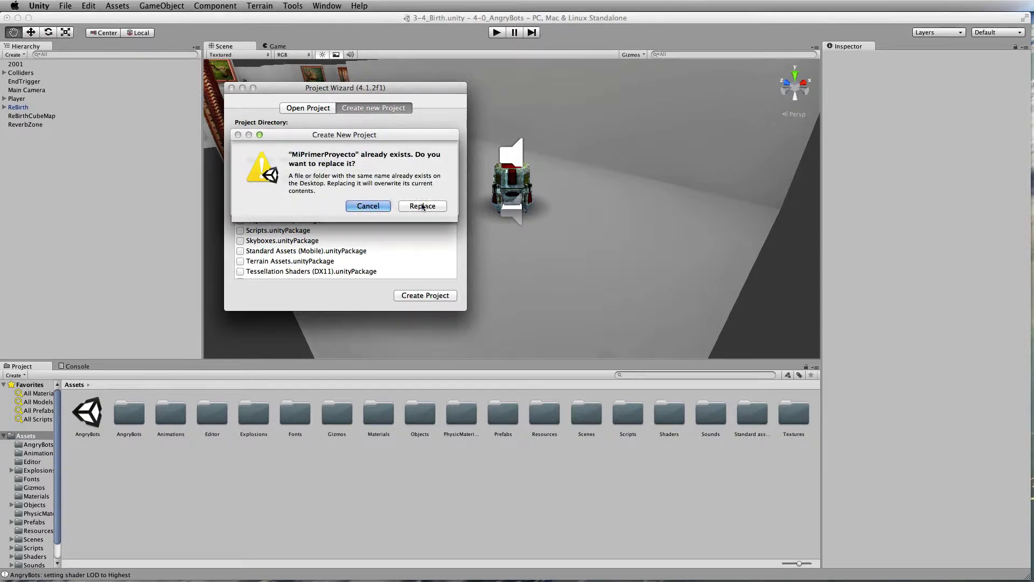
left_click(377, 206)
type("2")
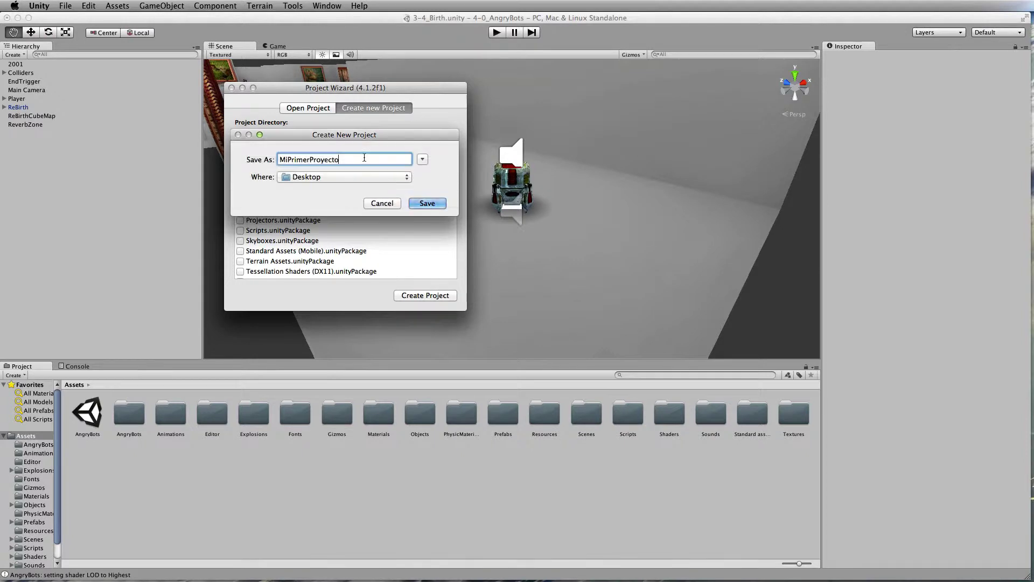
left_click(429, 203)
left_click(431, 296)
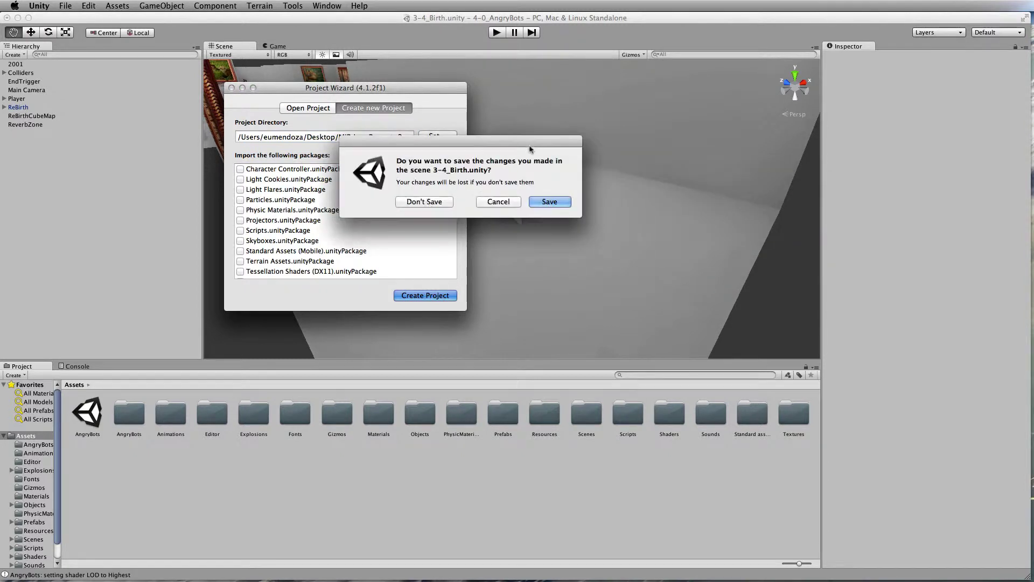
left_click(426, 203)
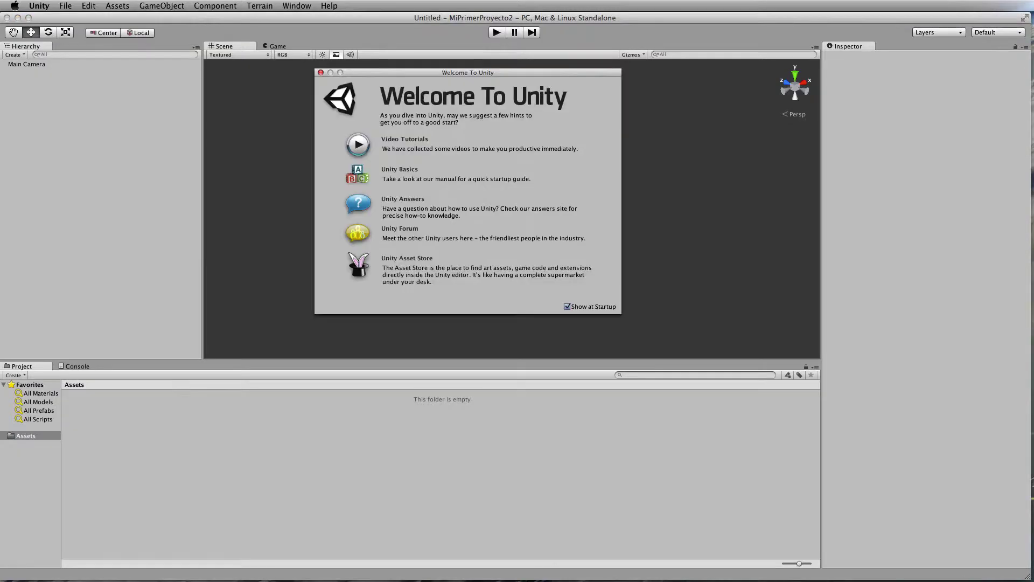
- Close the Welcome to Unity window and widen the Project folder tree
left_click_drag(430, 74, 338, 89)
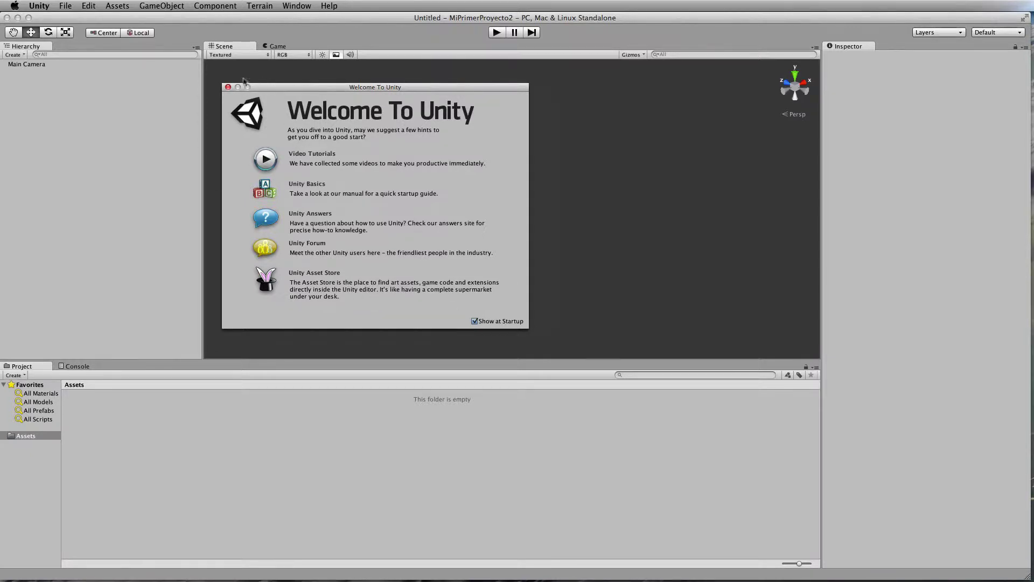
left_click(228, 87)
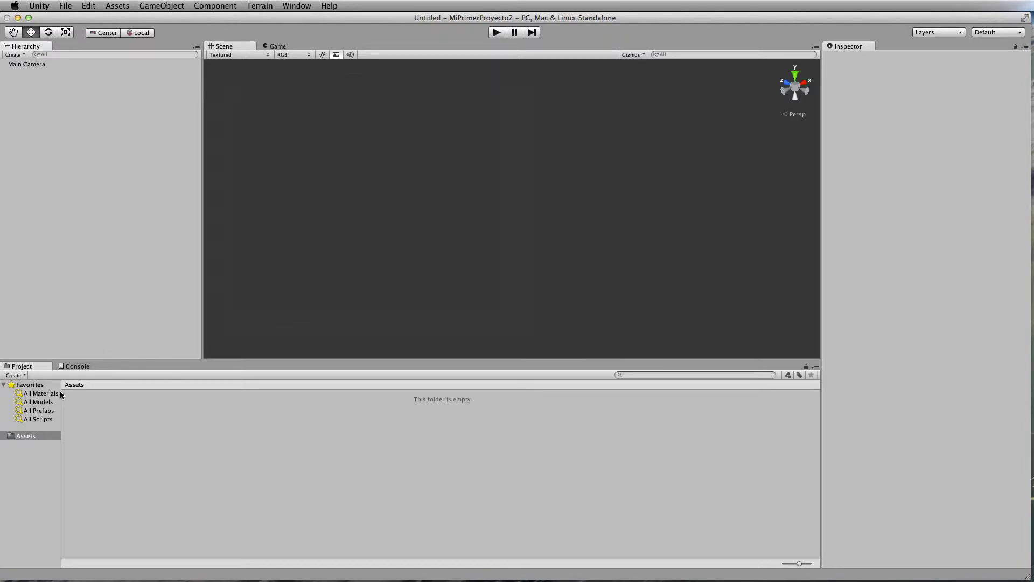
left_click_drag(62, 392, 111, 391)
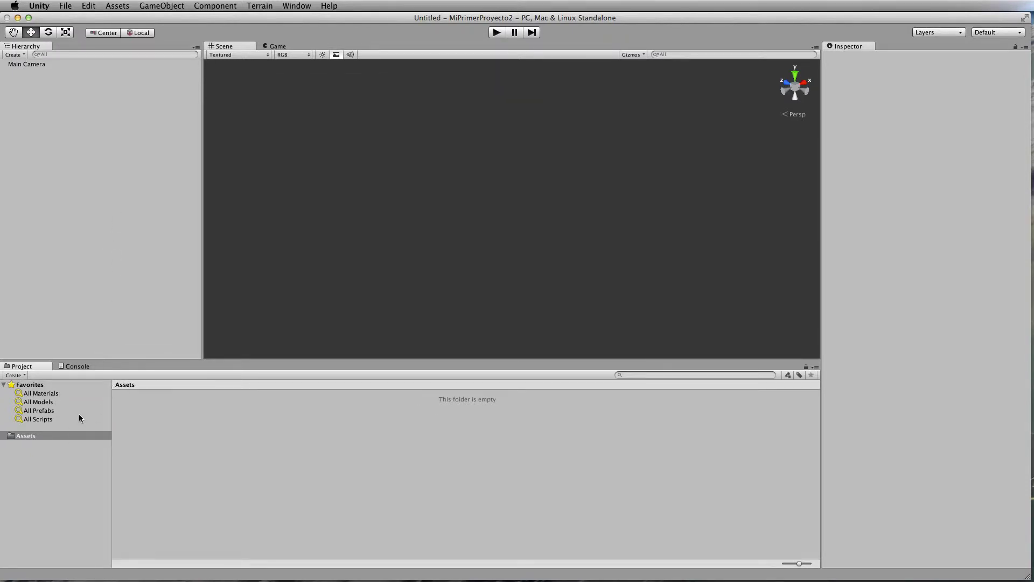
- Save the empty scene as 'principal' in the Assets folder
left_click(77, 496)
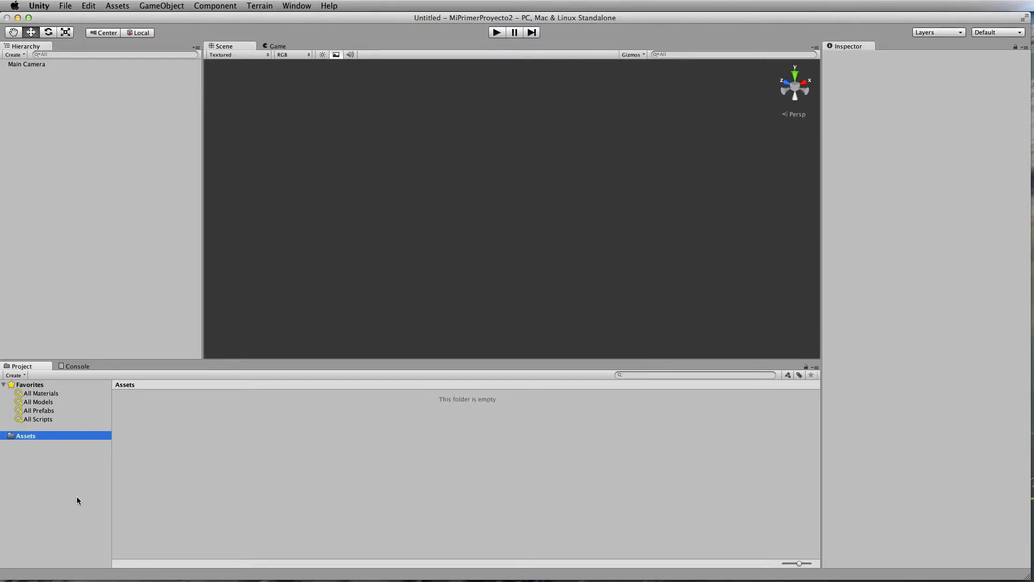
left_click(51, 189)
left_click(28, 437)
left_click(284, 424)
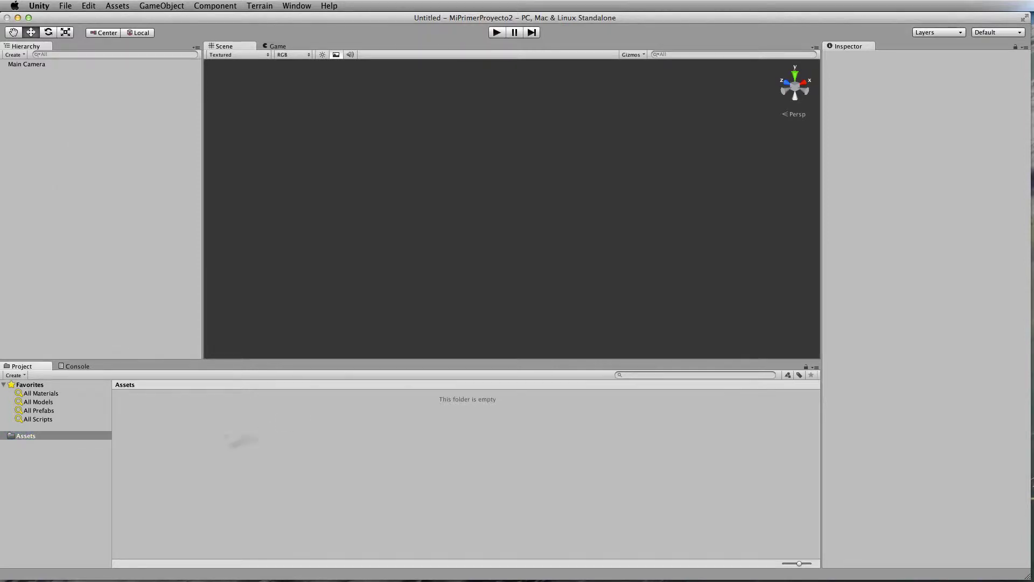
left_click(99, 482)
left_click(70, 3)
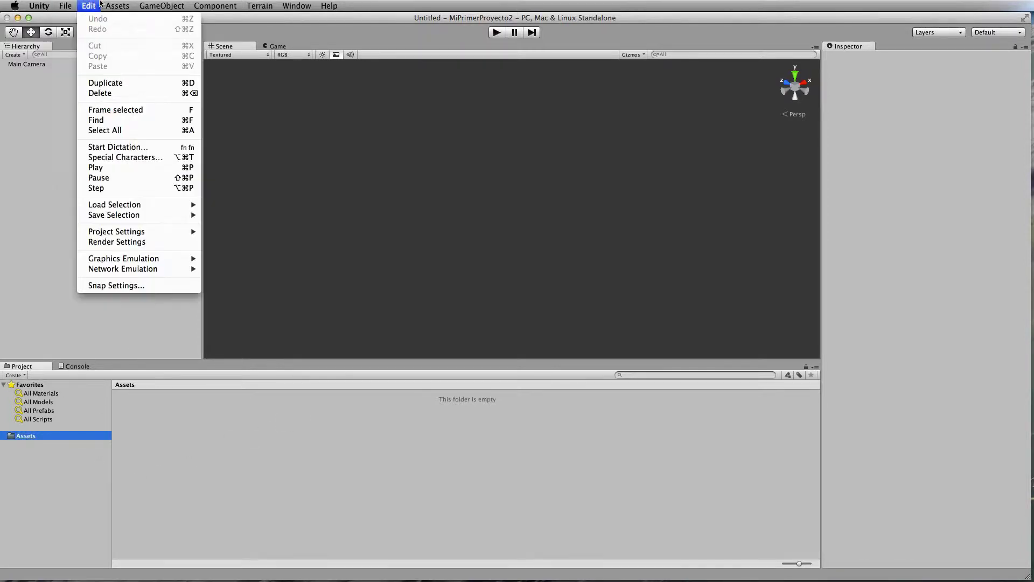
left_click(84, 55)
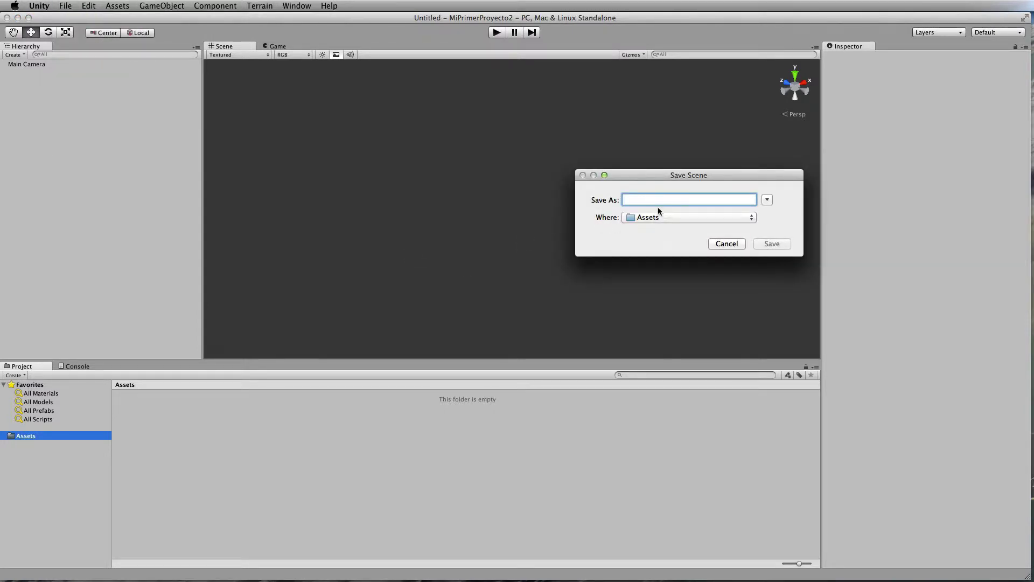
type("princi")
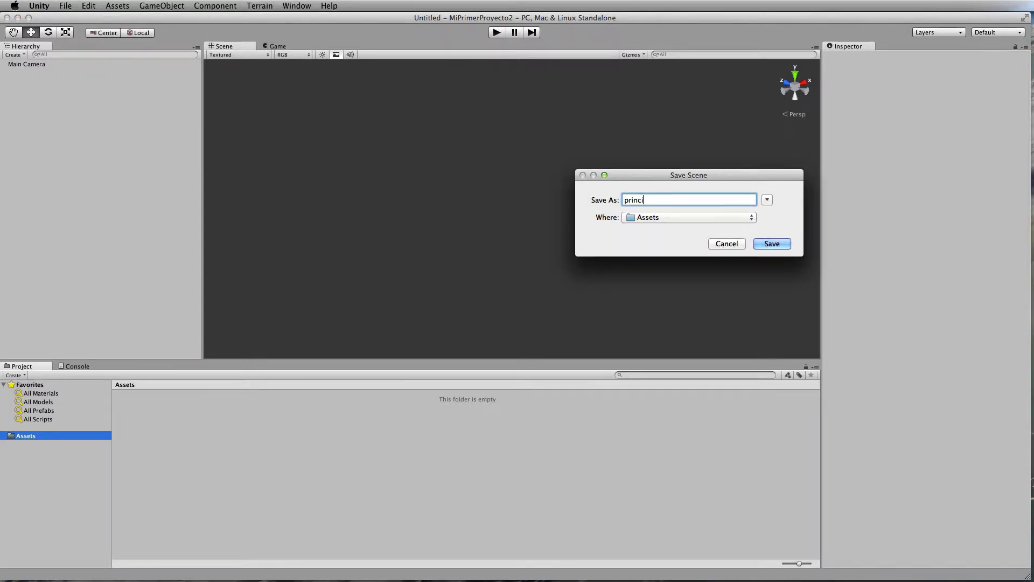
type("pal")
key("Return")
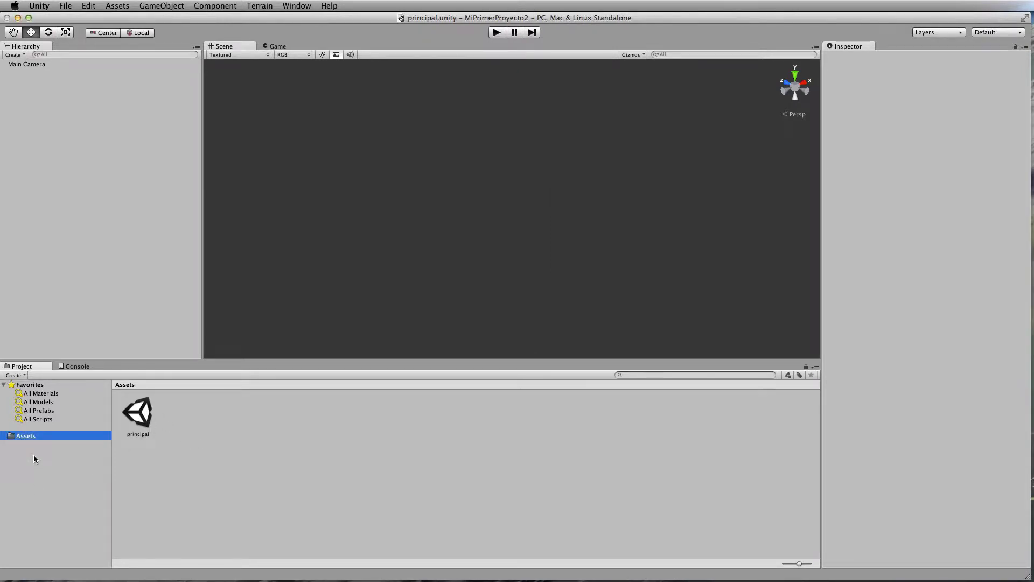
- Create a Scenes folder under Assets and move the principal scene into it
left_click(16, 375)
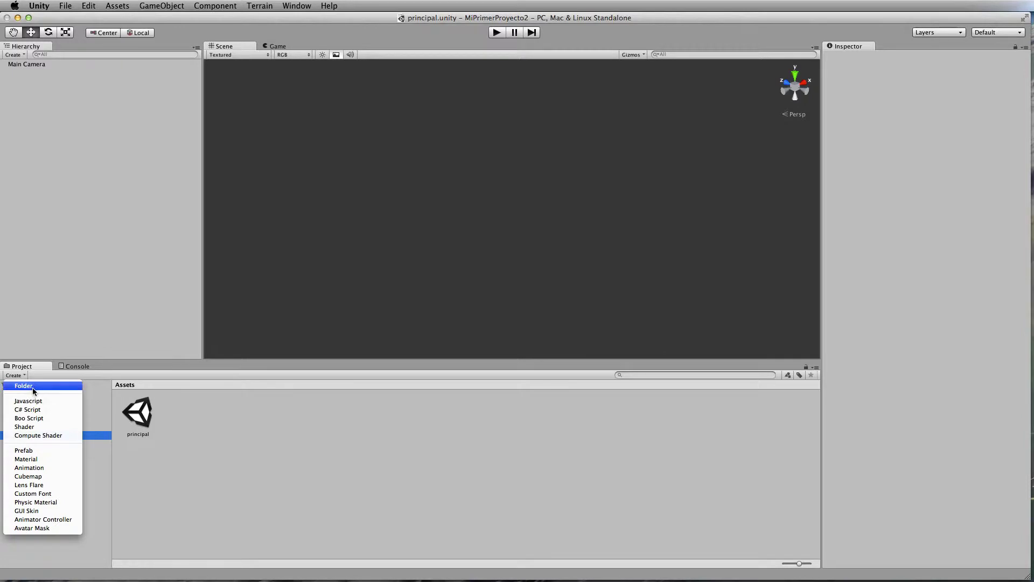
left_click(70, 386)
type("Scene")
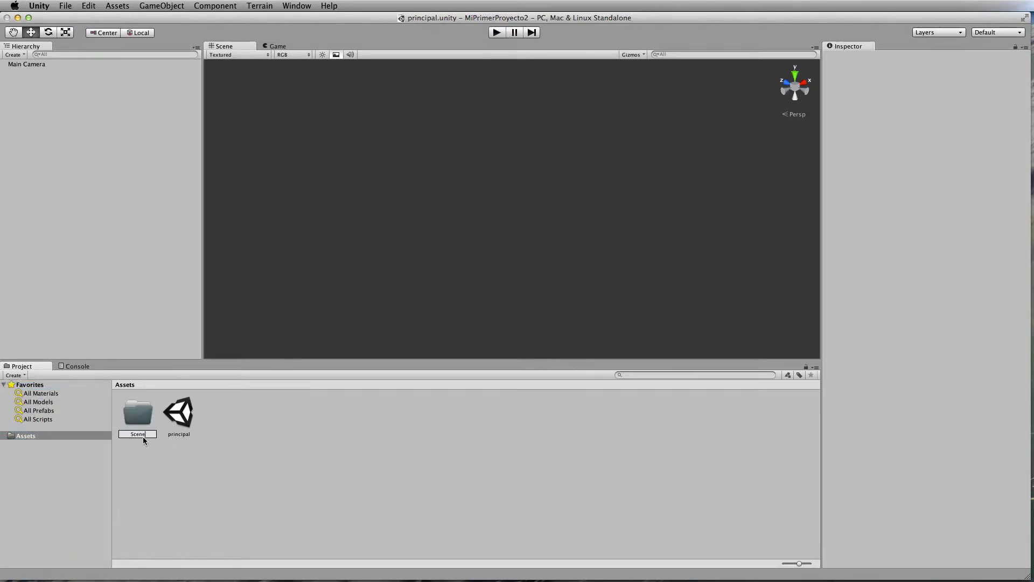
type("s")
key("Return")
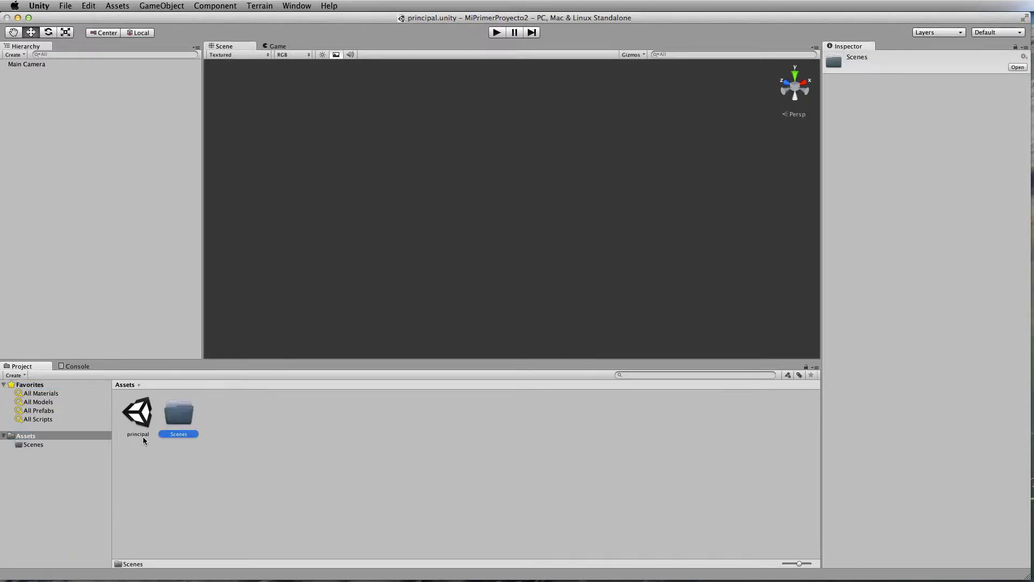
left_click(146, 414)
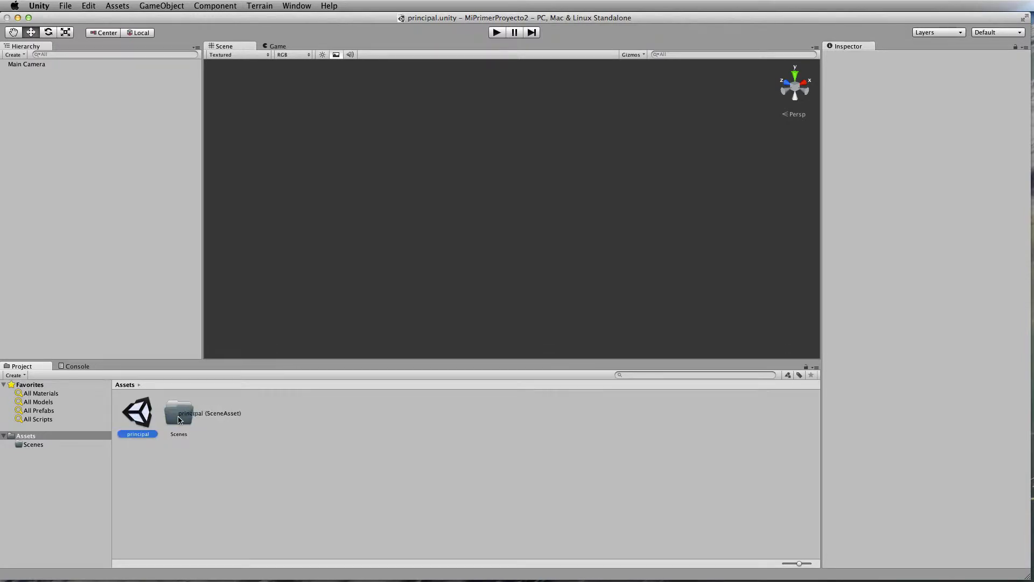
left_click_drag(150, 416, 179, 414)
- Open the Scenes folder to view its contents, then select the Main Camera
double_click(149, 428)
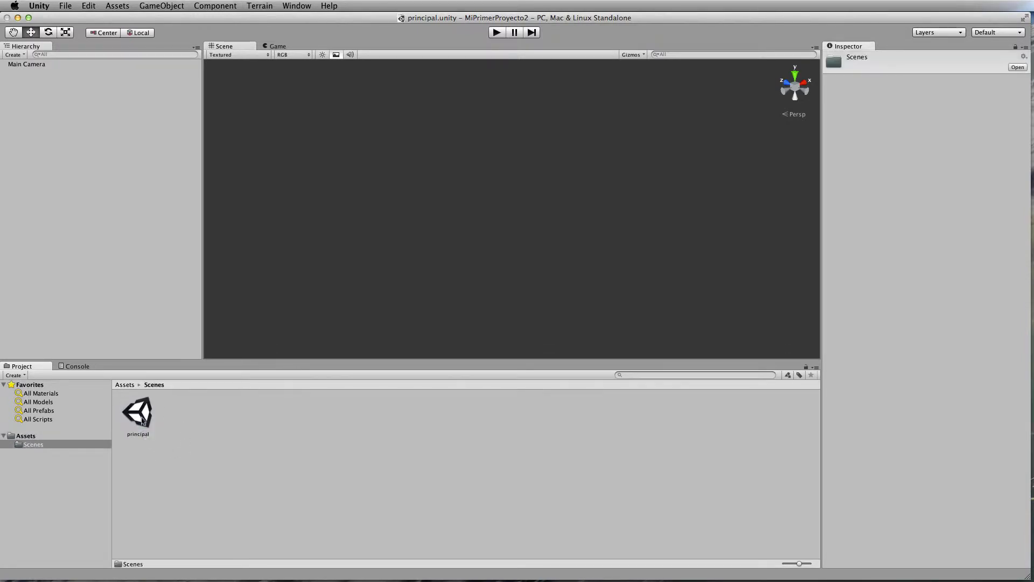
left_click(142, 442)
left_click(139, 428)
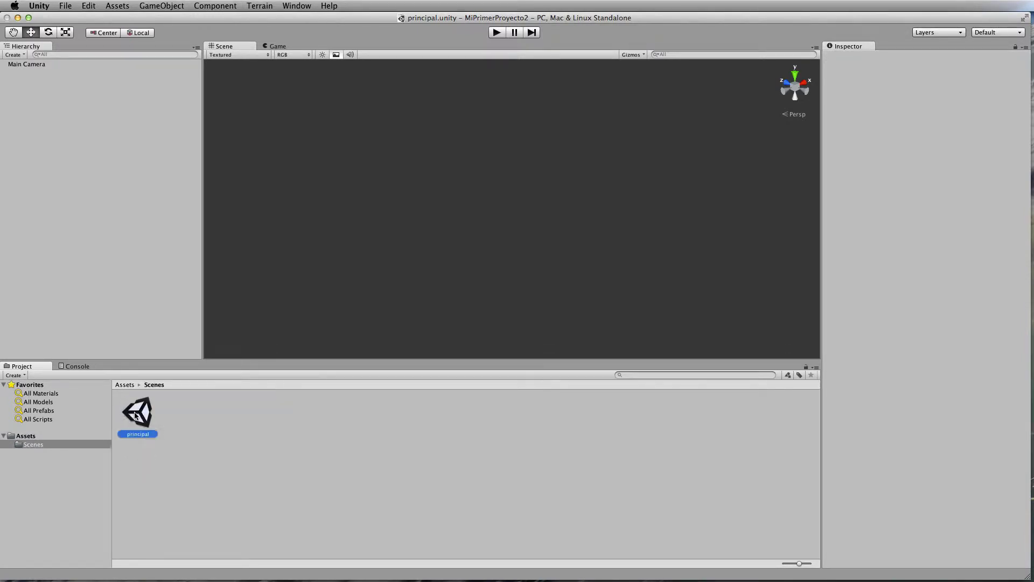
left_click(108, 110)
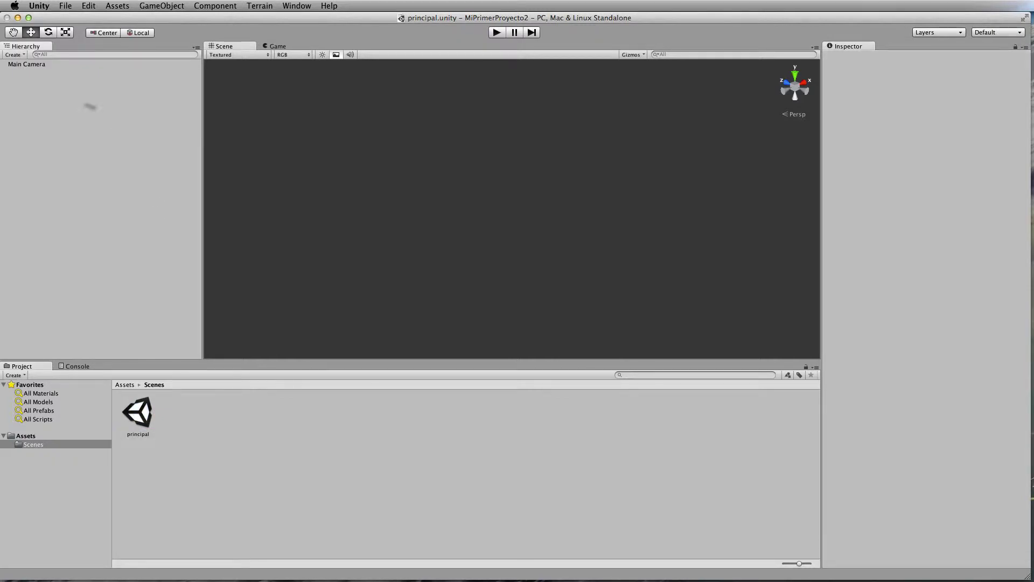
left_click(30, 66)
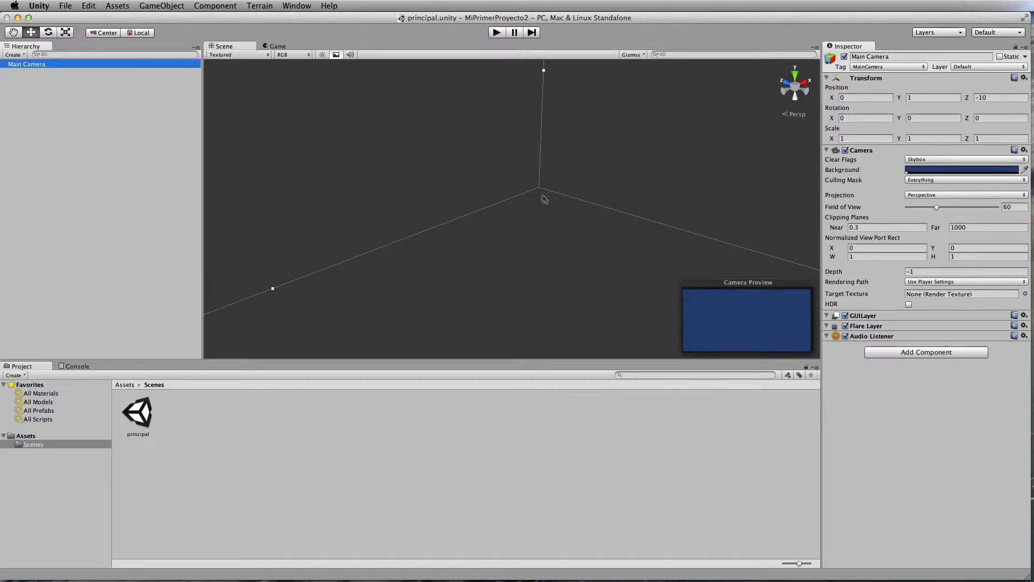
- Switch to the Left view, zoom out, and frame the Main Camera
left_click(785, 91)
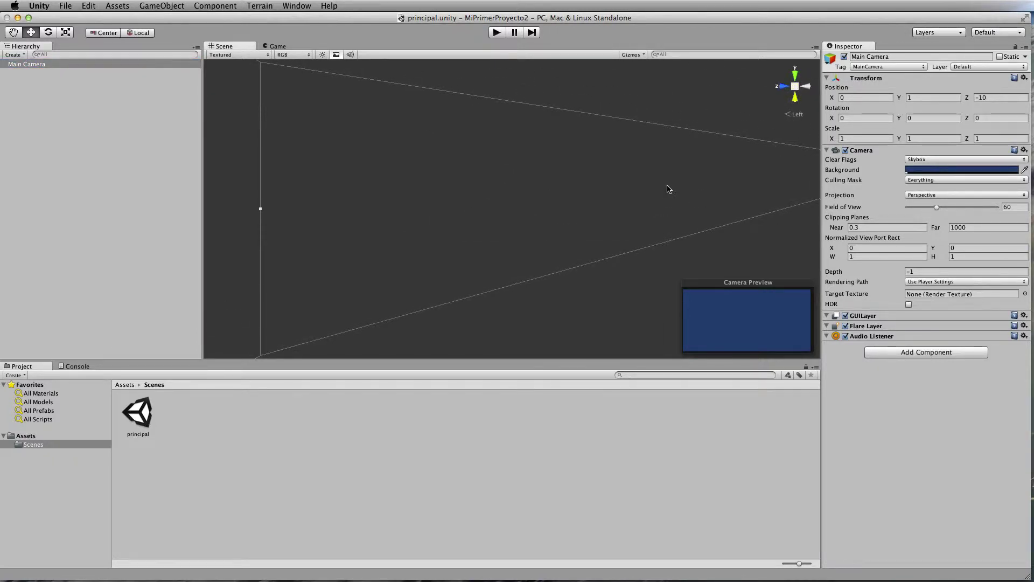
scroll(671, 189, "down", 5)
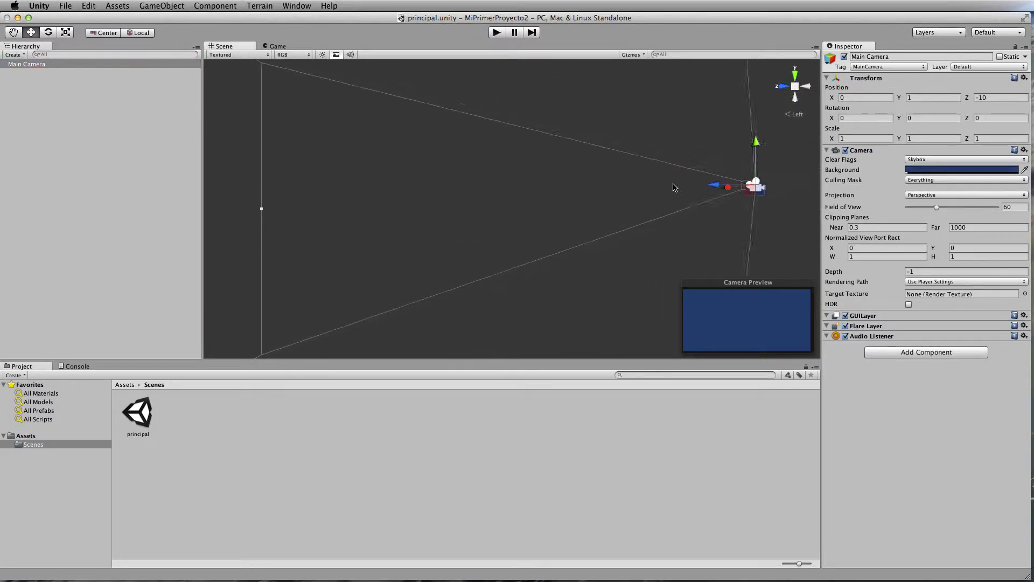
scroll(674, 187, "down", 2)
scroll(674, 187, "down", 2)
scroll(673, 187, "down", 2)
scroll(674, 187, "down", 2)
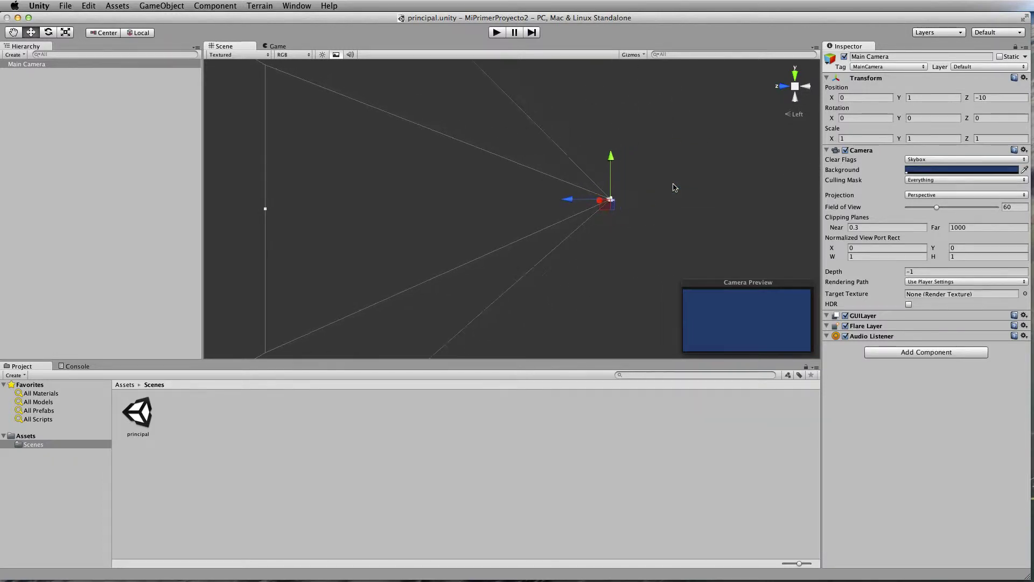
scroll(674, 187, "down", 2)
scroll(673, 187, "down", 1)
scroll(673, 187, "up", 2)
scroll(674, 187, "down", 2)
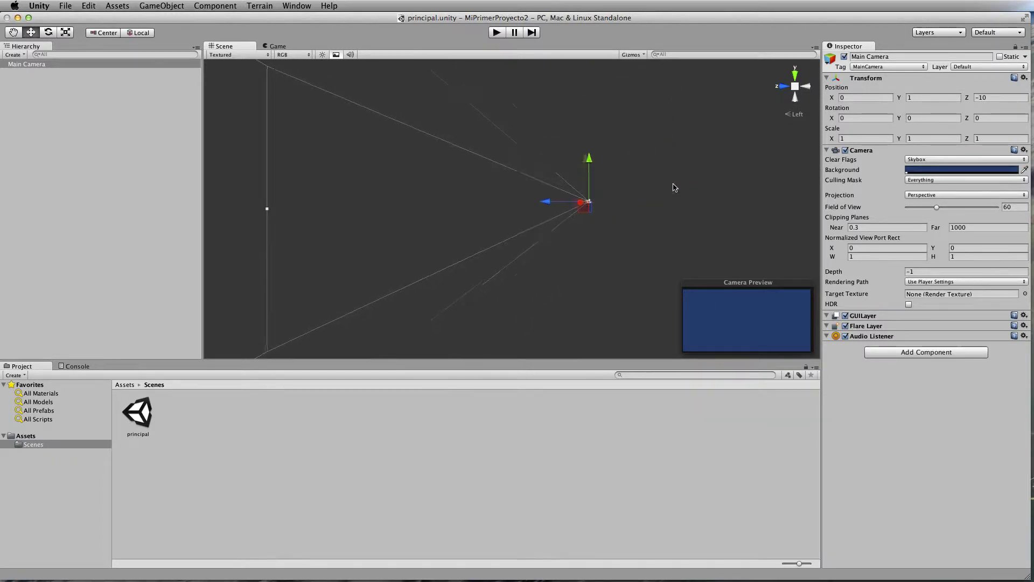
double_click(37, 63)
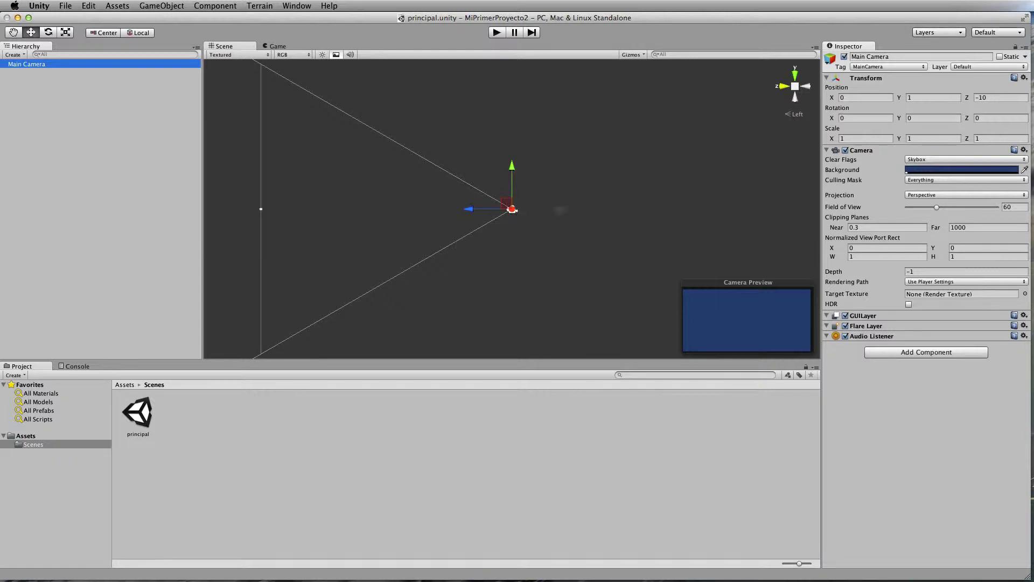
- Inspect the scene from the Back, Right, Top and Bottom gizmo views
left_click(807, 88)
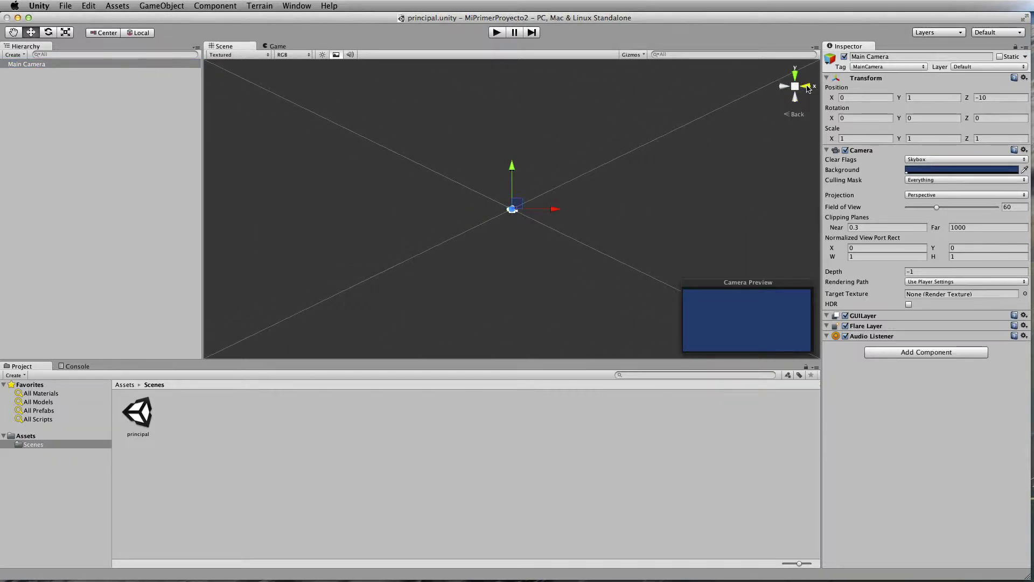
left_click(808, 88)
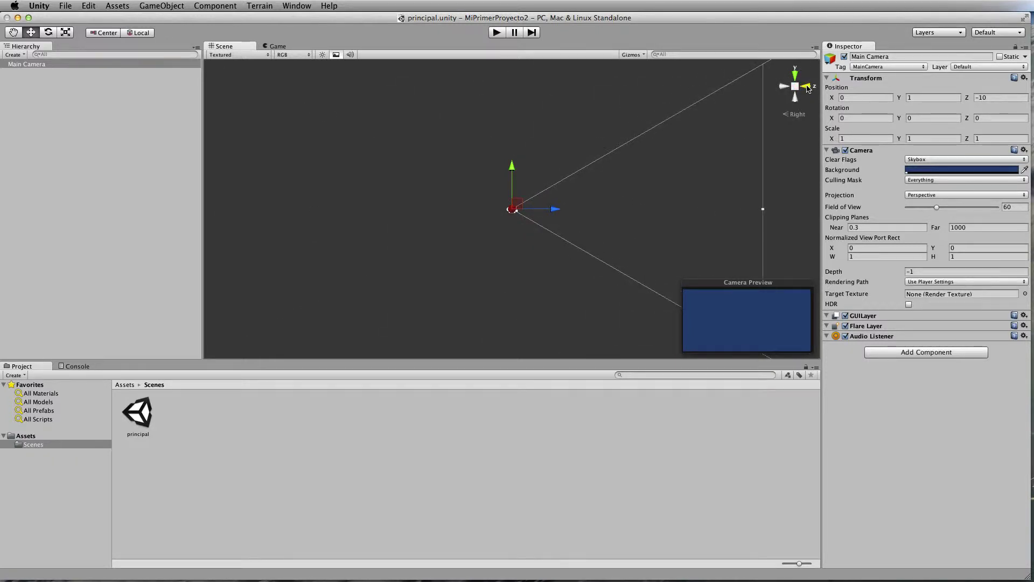
left_click(807, 88)
left_click(785, 89)
left_click(786, 90)
left_click(796, 75)
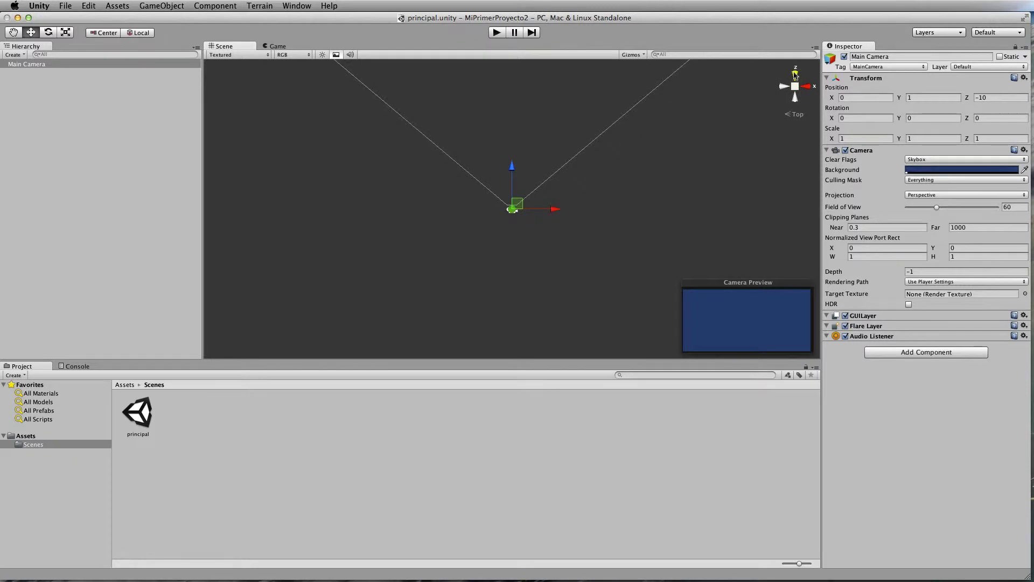
left_click(795, 98)
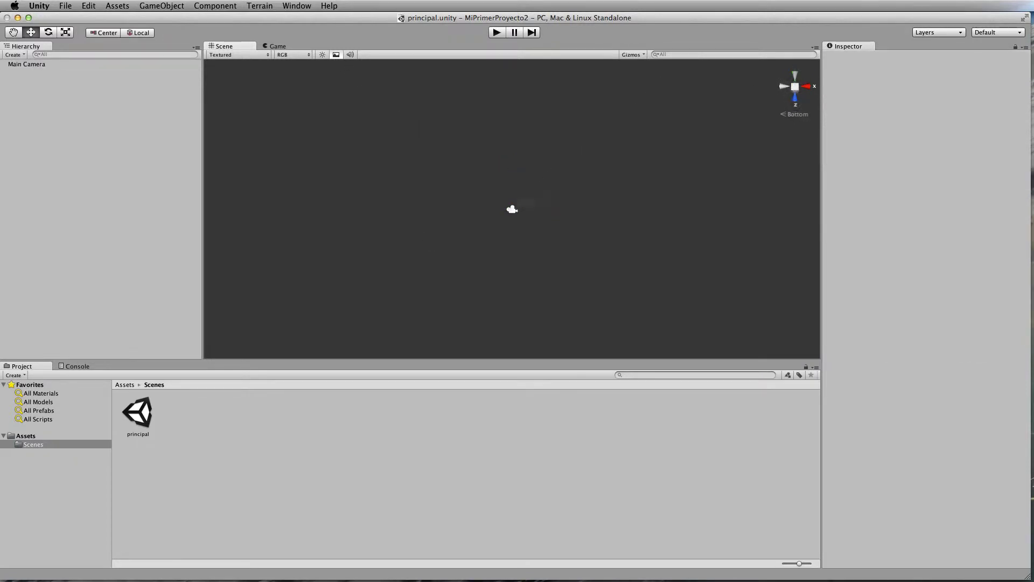
- View the Main Camera from back and left, then drag it to a new position
left_click(24, 67)
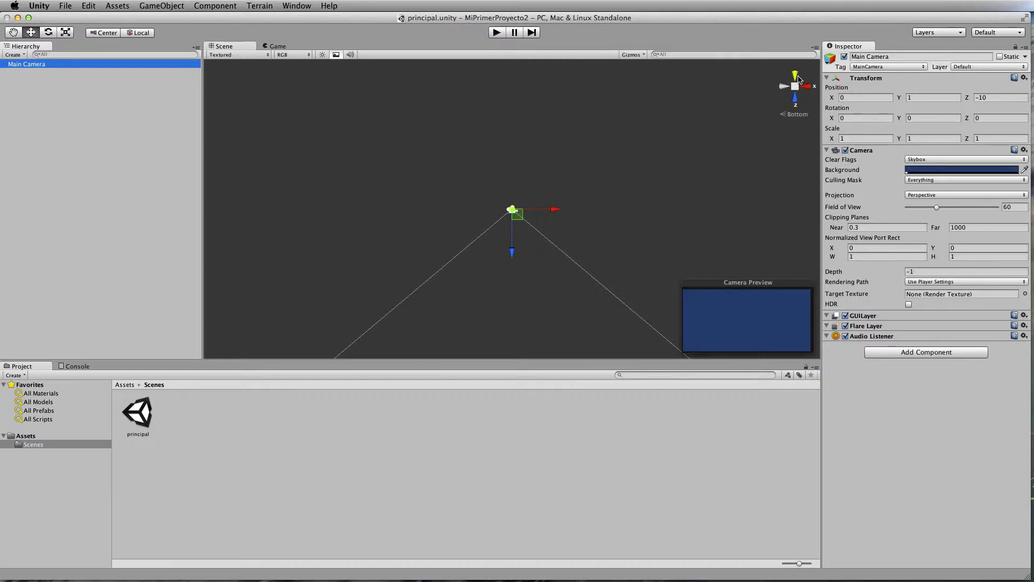
left_click(795, 77)
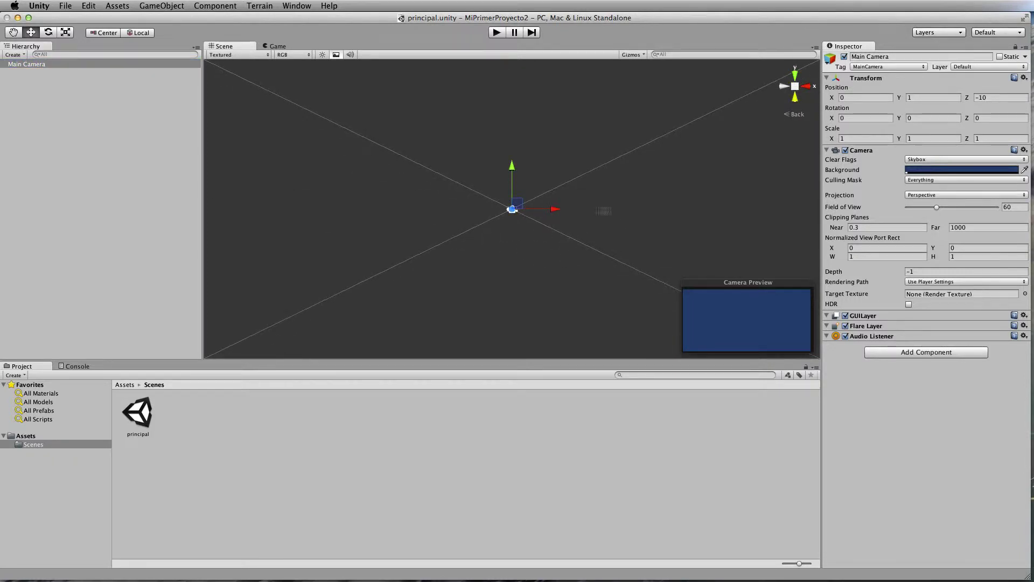
left_click(784, 87)
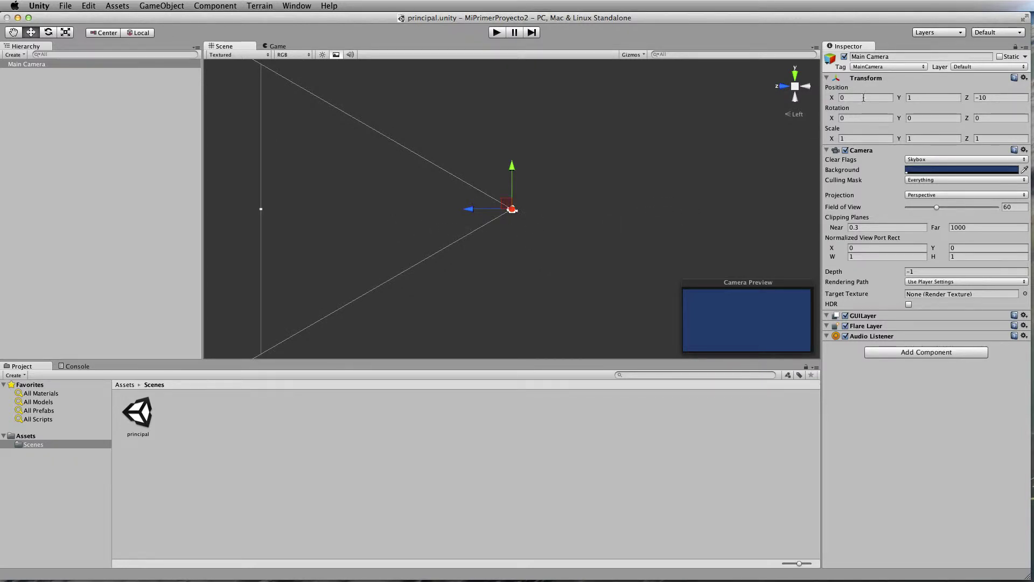
left_click(809, 80)
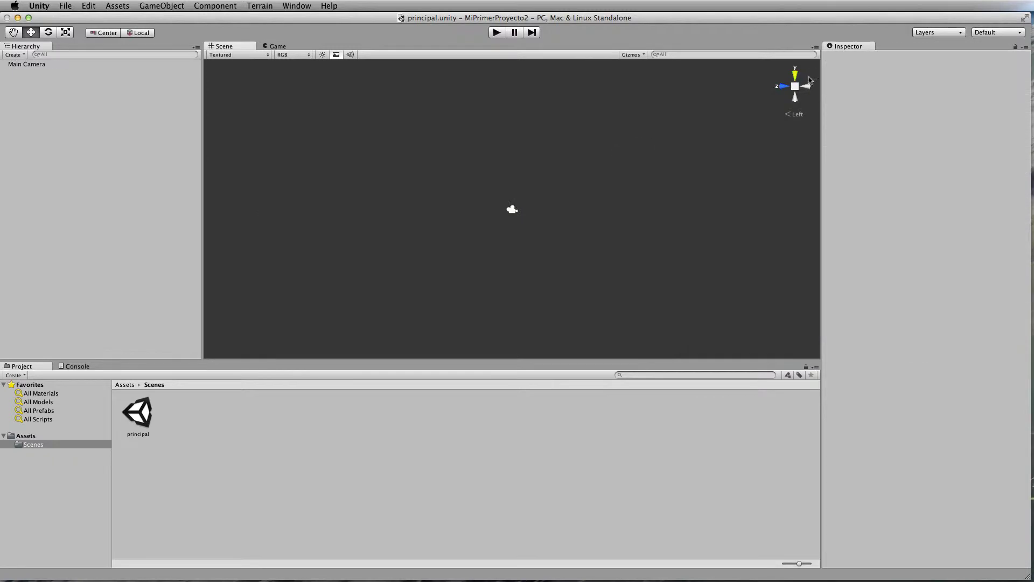
left_click(28, 64)
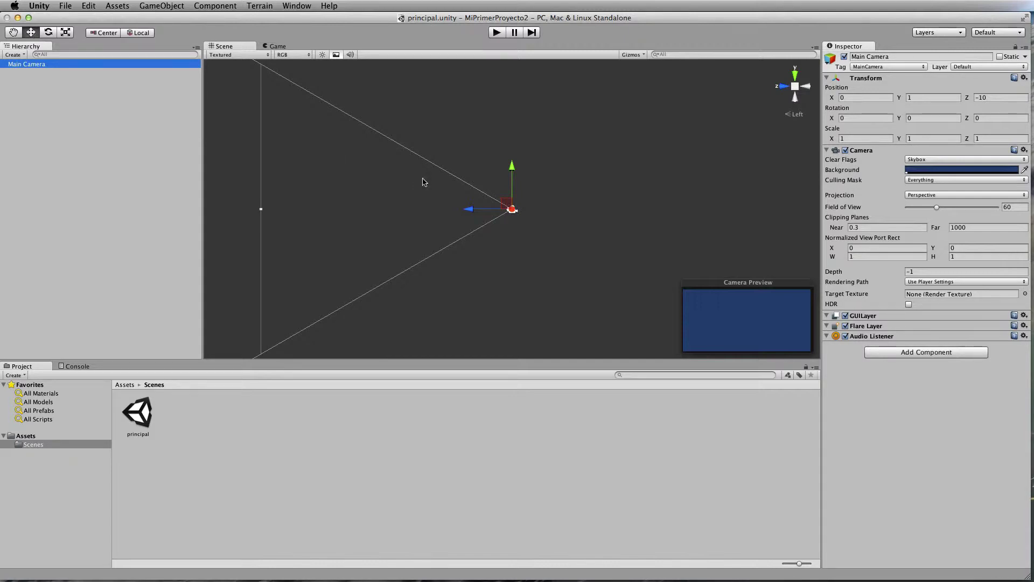
mouse_move(513, 168)
left_mouse_down()
mouse_move(510, 189)
mouse_move(504, 130)
mouse_move(505, 210)
mouse_move(468, 260)
mouse_move(380, 260)
mouse_move(443, 260)
mouse_move(371, 308)
left_mouse_up()
- Move the camera along X to 11.21183 and frame it in the Right view
left_click_drag(384, 297, 492, 203)
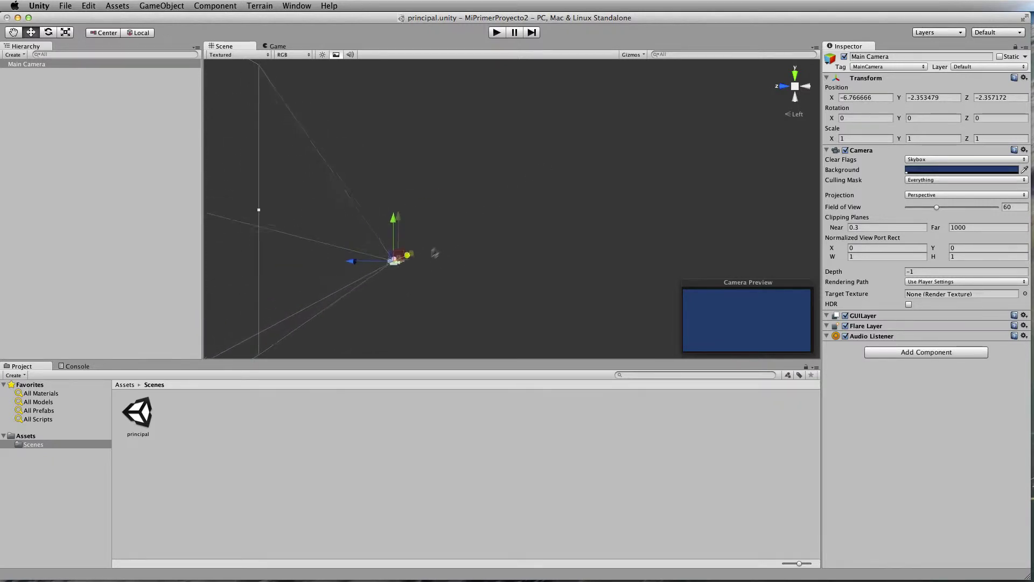
left_click(785, 89)
left_click(785, 88)
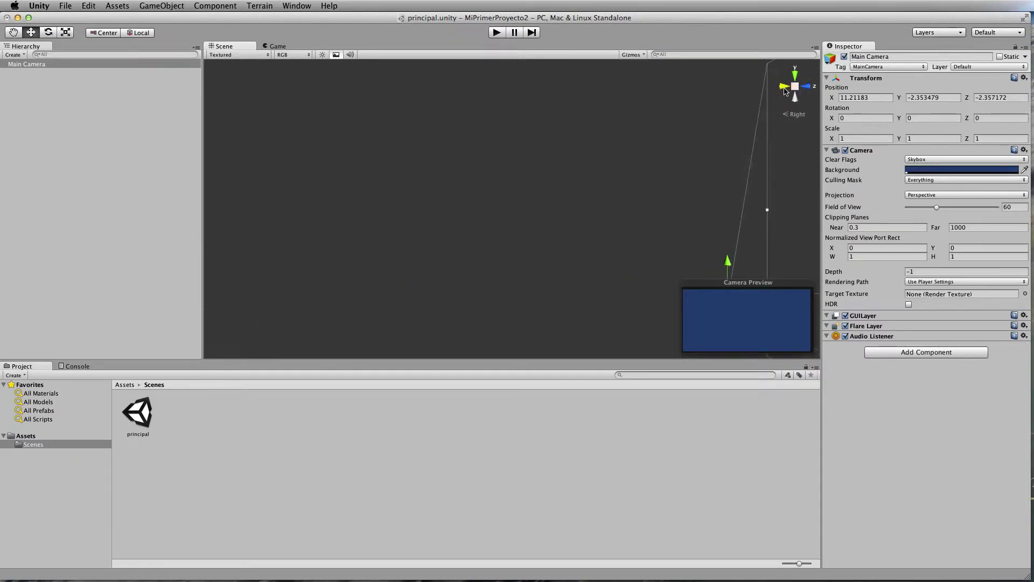
key("f")
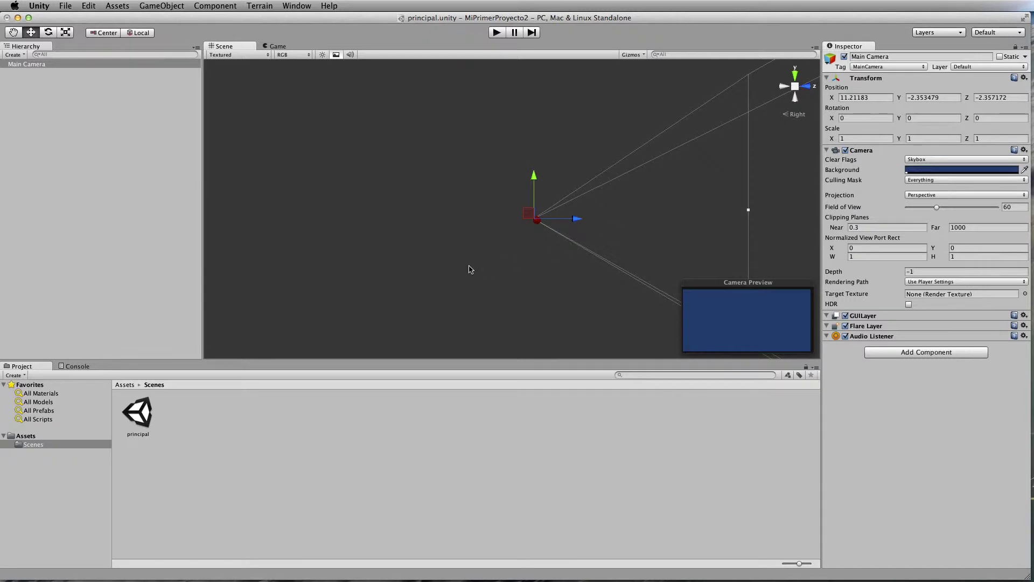
- Rotate the camera to about X -19.5, Y -58.1, Z -4.6
left_click(878, 118)
left_click(48, 32)
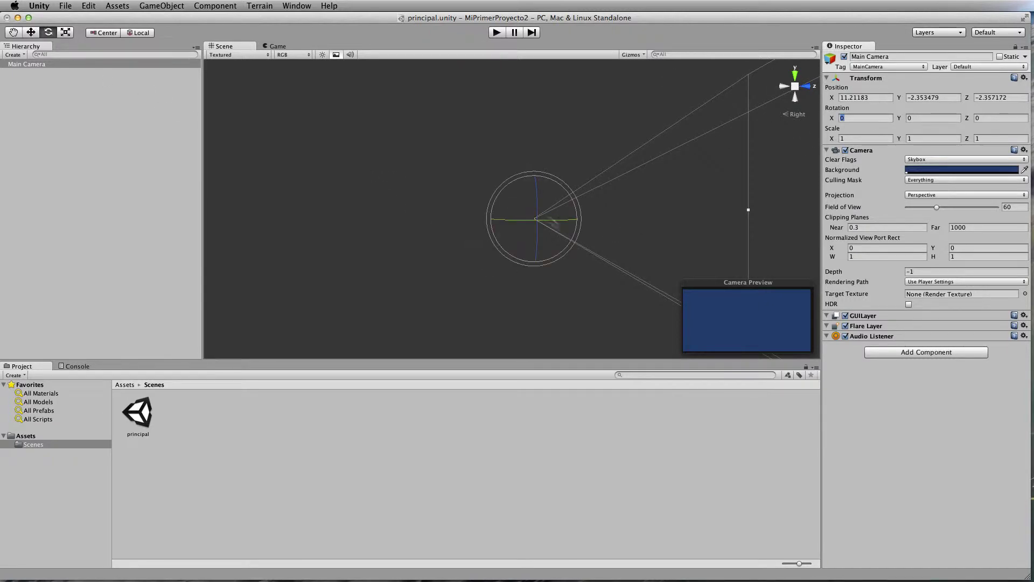
mouse_move(528, 225)
left_mouse_down()
mouse_move(715, 193)
mouse_move(363, 226)
mouse_move(517, 211)
left_mouse_up()
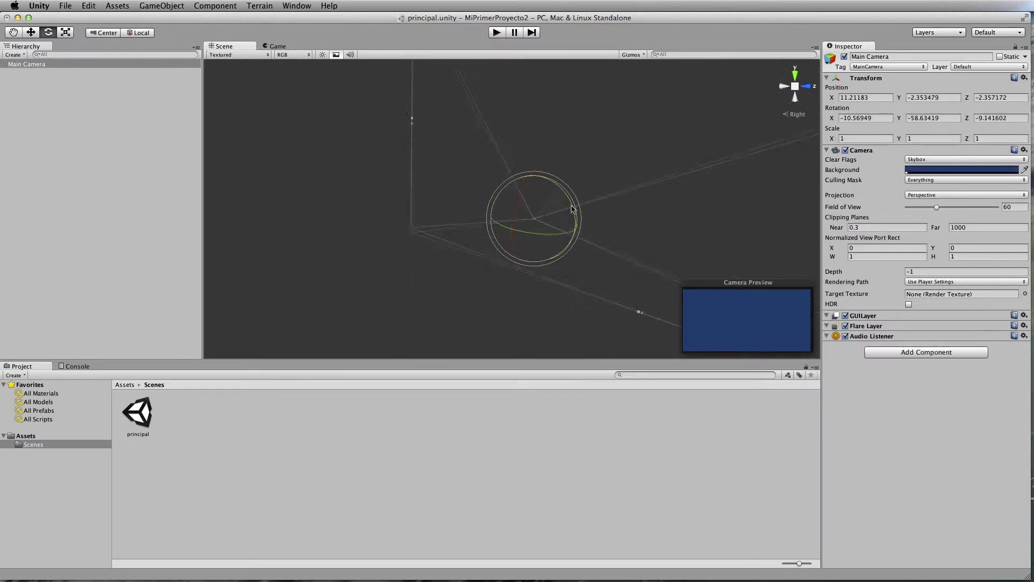
mouse_move(557, 189)
left_mouse_down()
mouse_move(584, 226)
mouse_move(582, 184)
left_mouse_up()
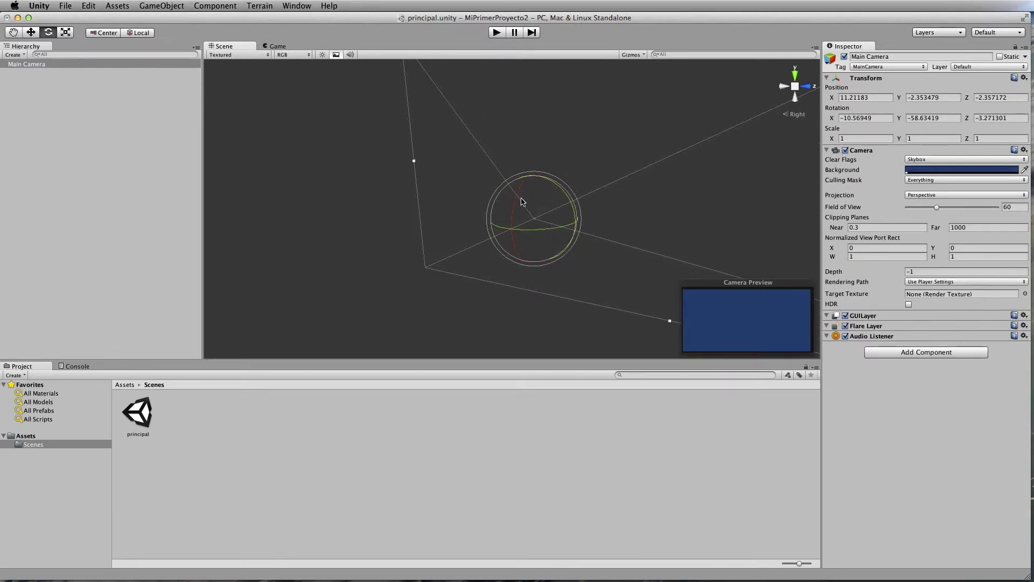
mouse_move(518, 196)
left_mouse_down()
mouse_move(557, 191)
mouse_move(577, 141)
left_mouse_up()
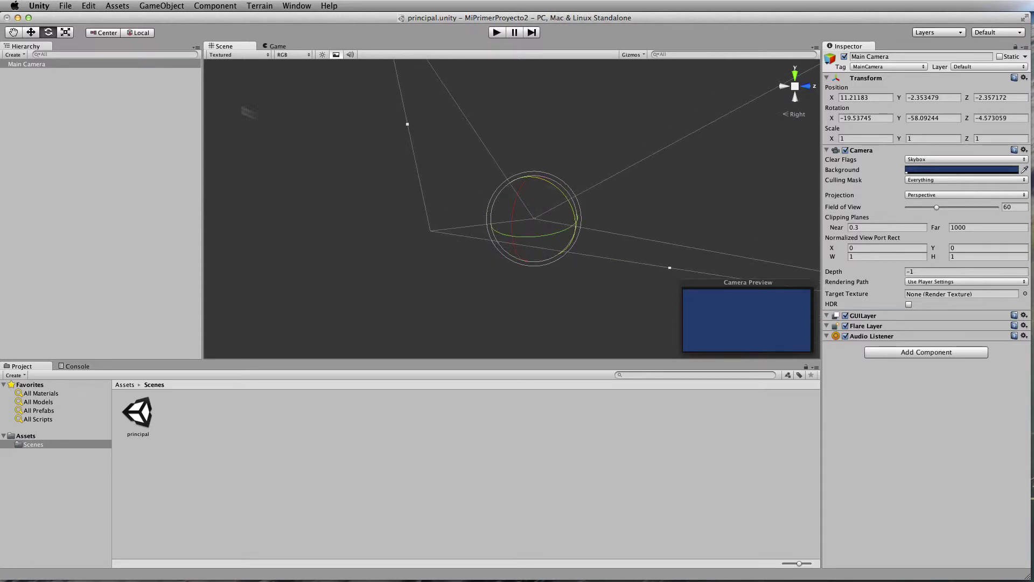
- Scale the camera's Y to 0.6447058 and deselect it
left_click(69, 35)
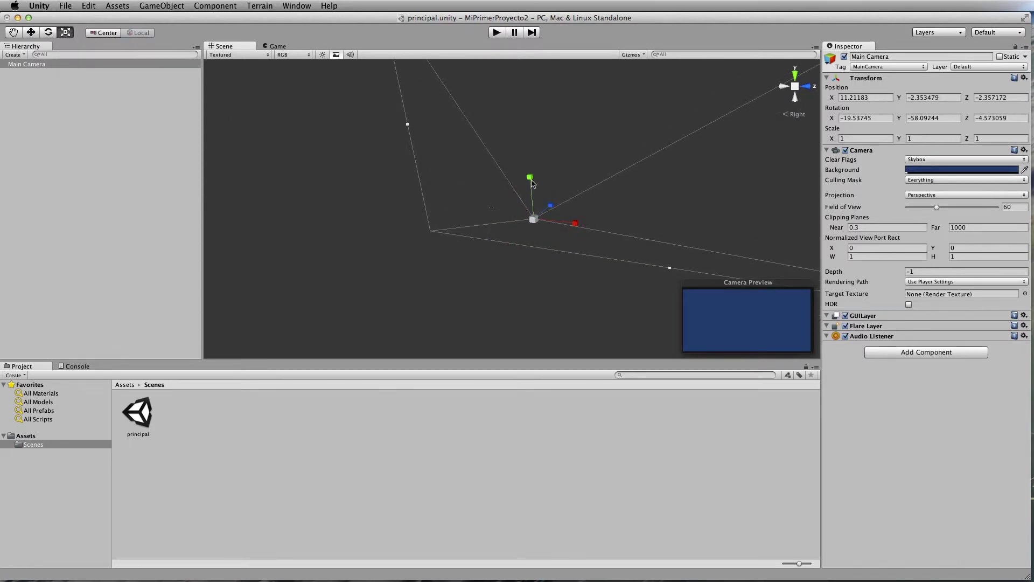
mouse_move(530, 177)
left_mouse_down()
mouse_move(530, 168)
mouse_move(537, 186)
left_mouse_up()
left_click(409, 269)
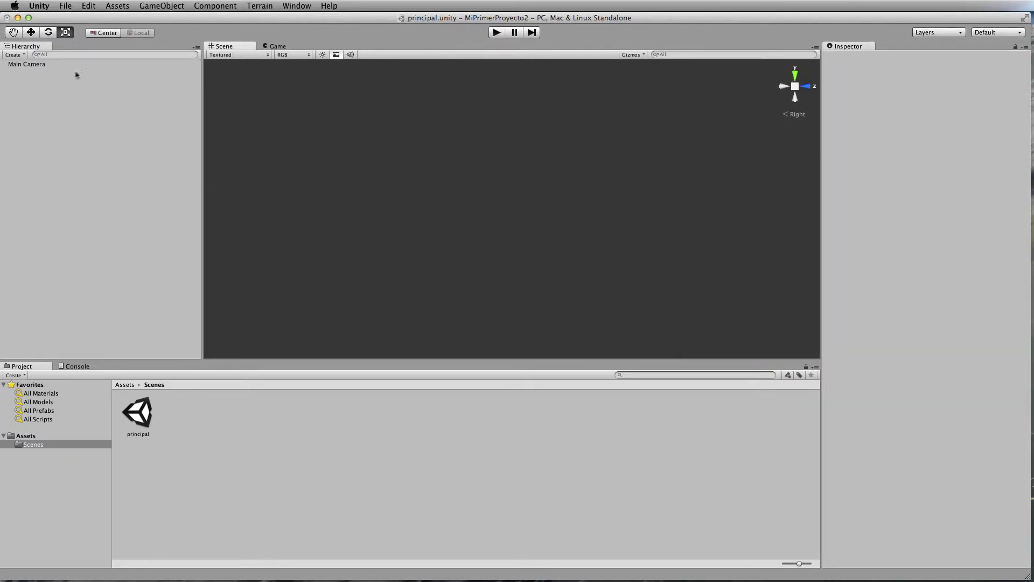
- Zero the Main Camera's Position values and its Rotation Z
left_click(48, 65)
double_click(880, 98)
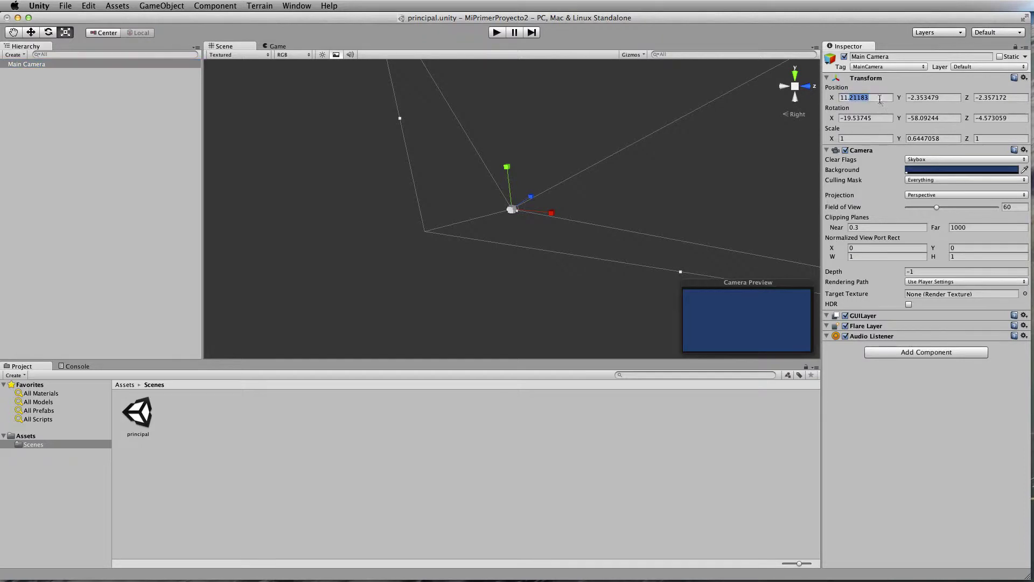
type("0")
left_click(947, 95)
type("0")
left_click_drag(1010, 98, 975, 98)
type("0")
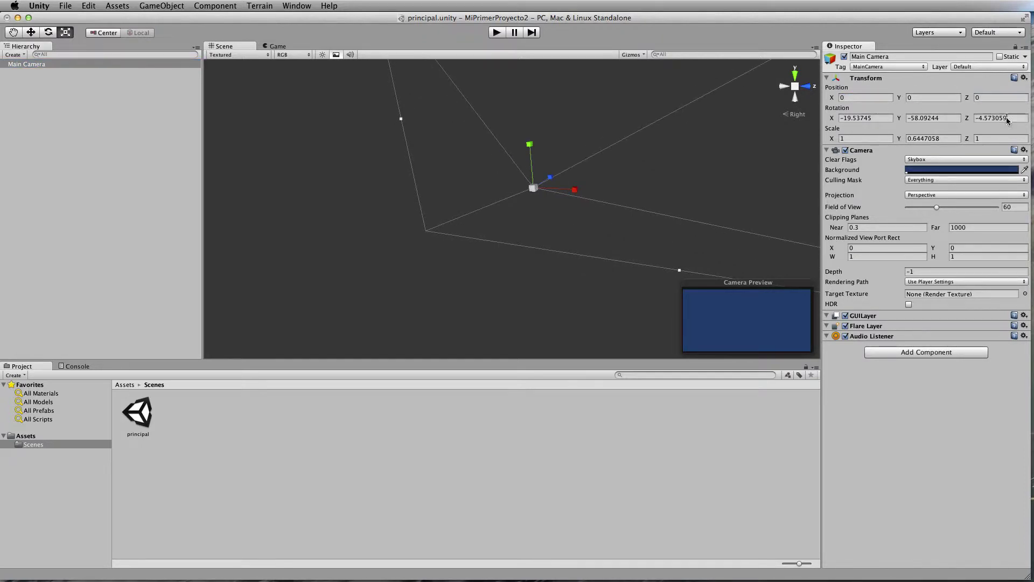
double_click(1007, 118)
type("0")
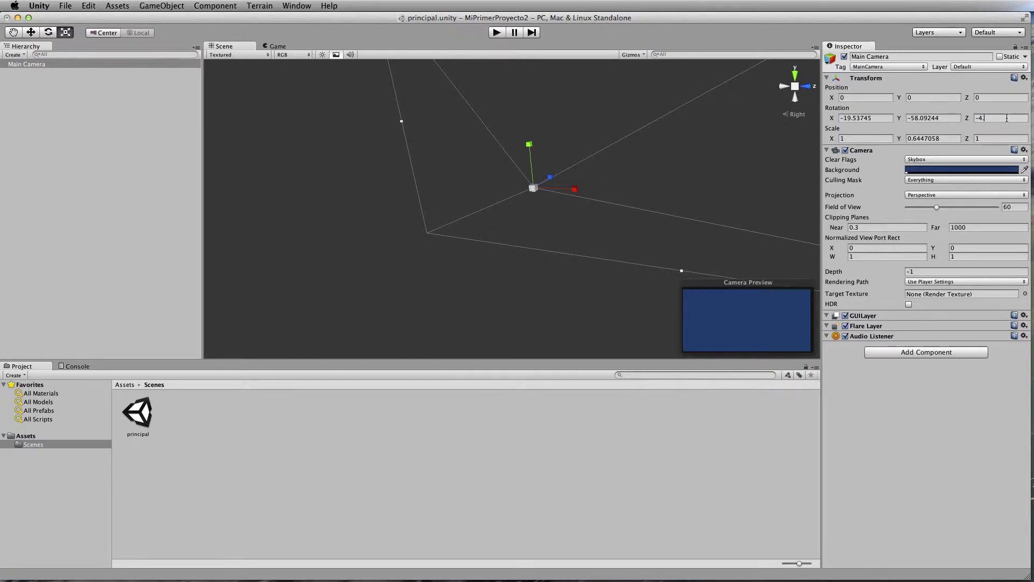
key("BackSpace")
key("BackSpace")
key("BackSpace")
- Set Rotation Y and X to 0 and Scale Y to 1, then return to the Move tool
left_click(950, 118)
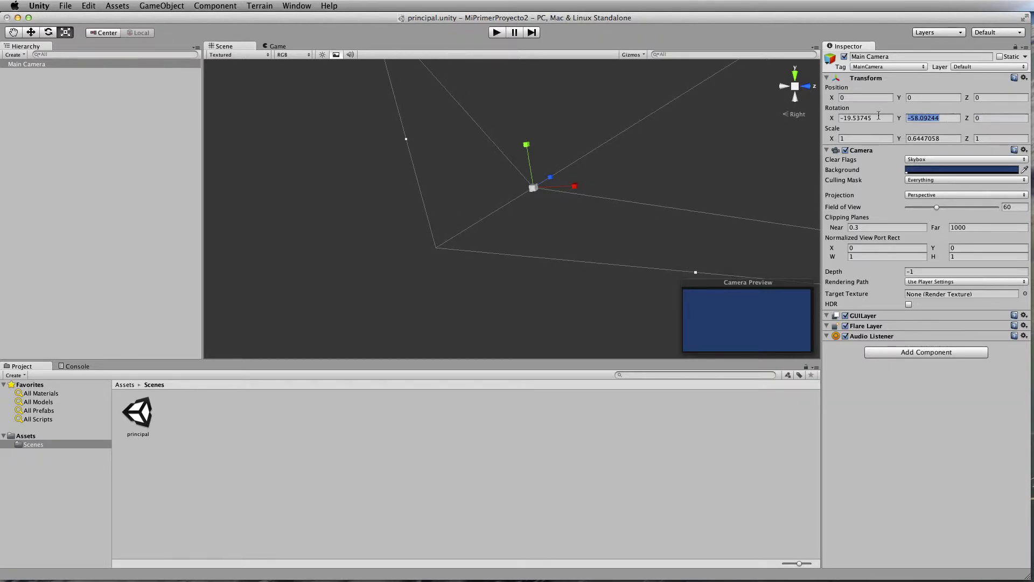
type("0")
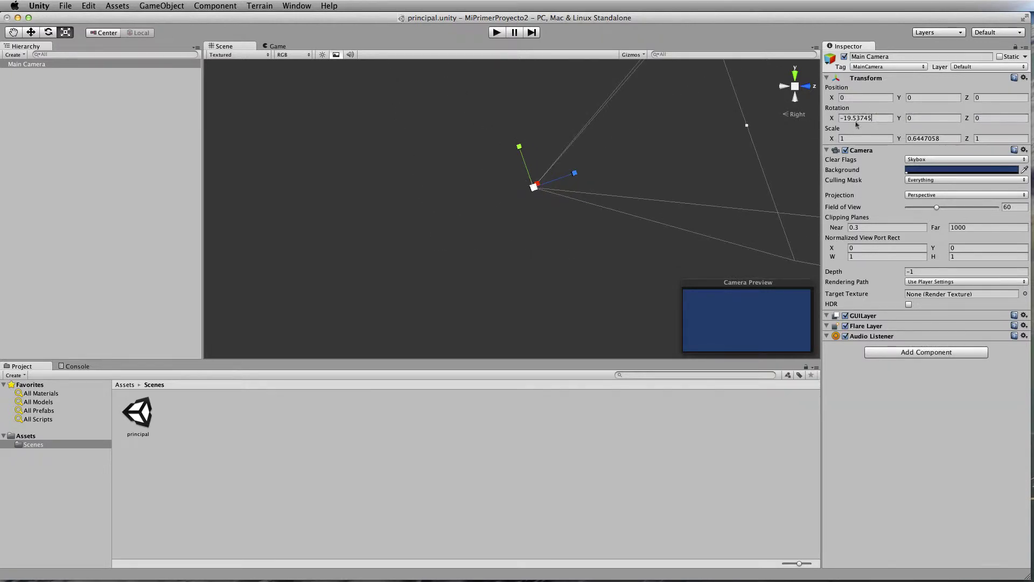
left_click_drag(877, 120, 832, 119)
type("0")
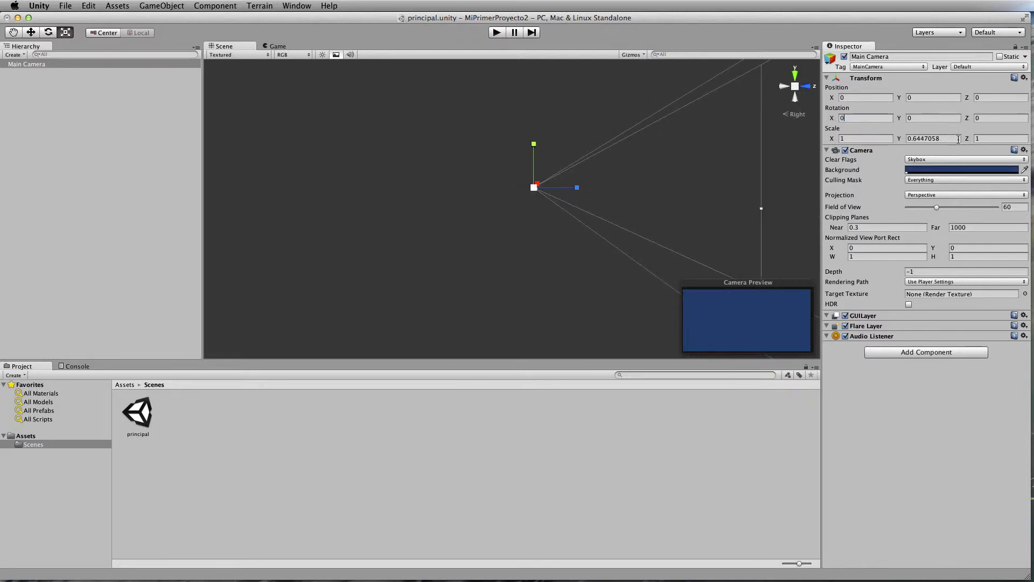
left_click_drag(959, 139, 893, 140)
type("1")
left_click(14, 33)
left_click(32, 33)
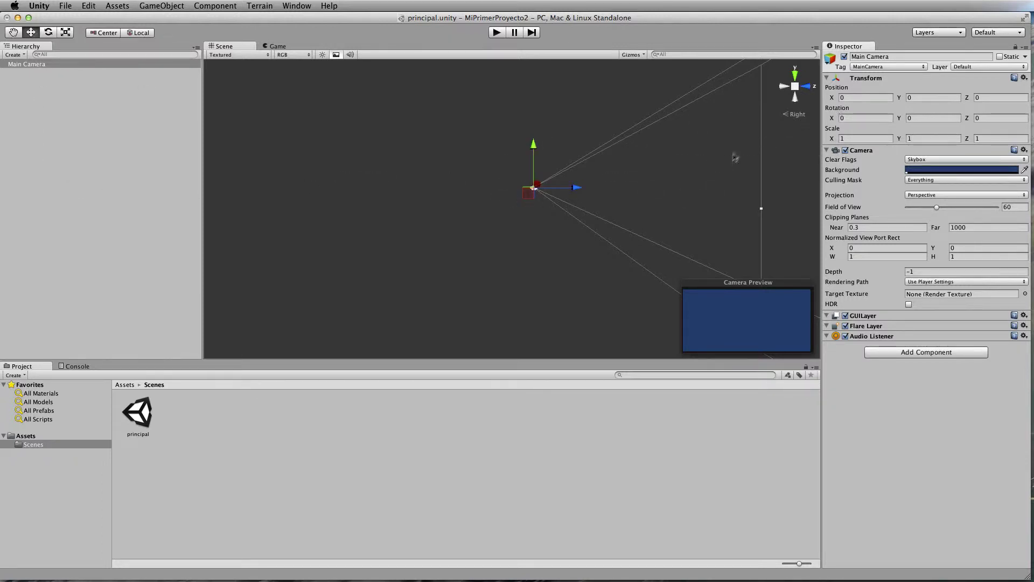
- Add a Sphere to the scene and check it from the front and side views
left_click(152, 5)
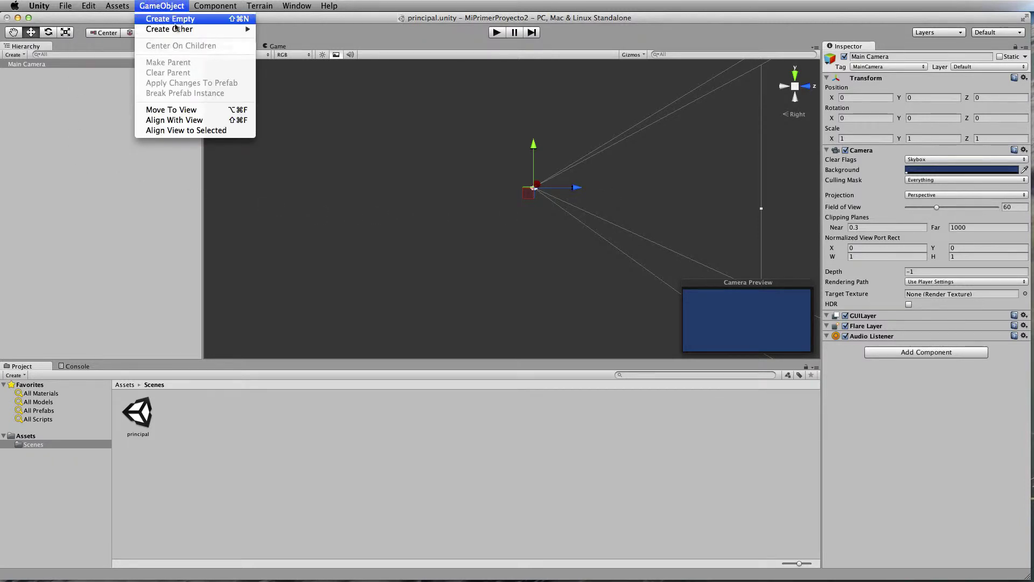
mouse_move(177, 30)
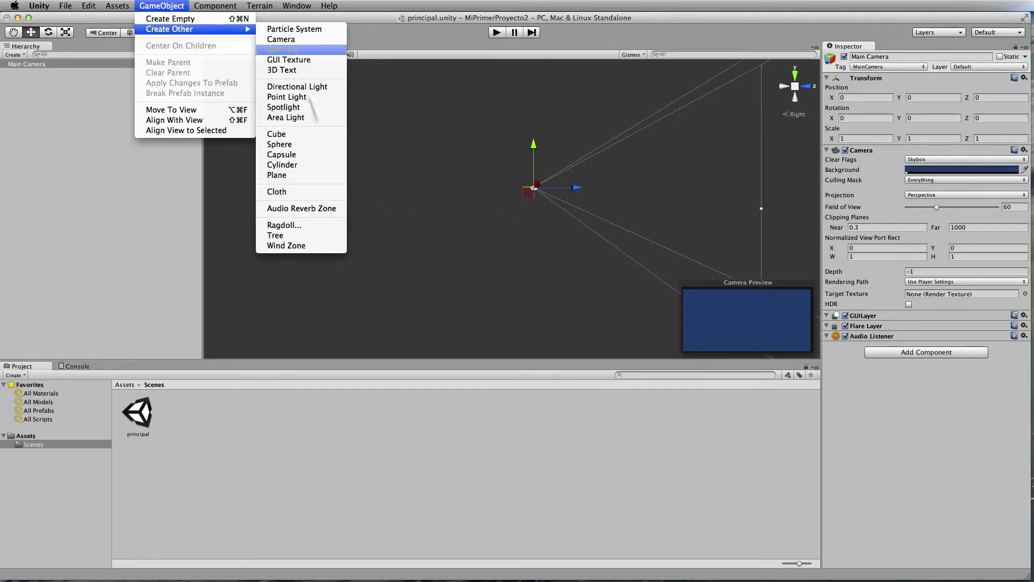
left_click(302, 147)
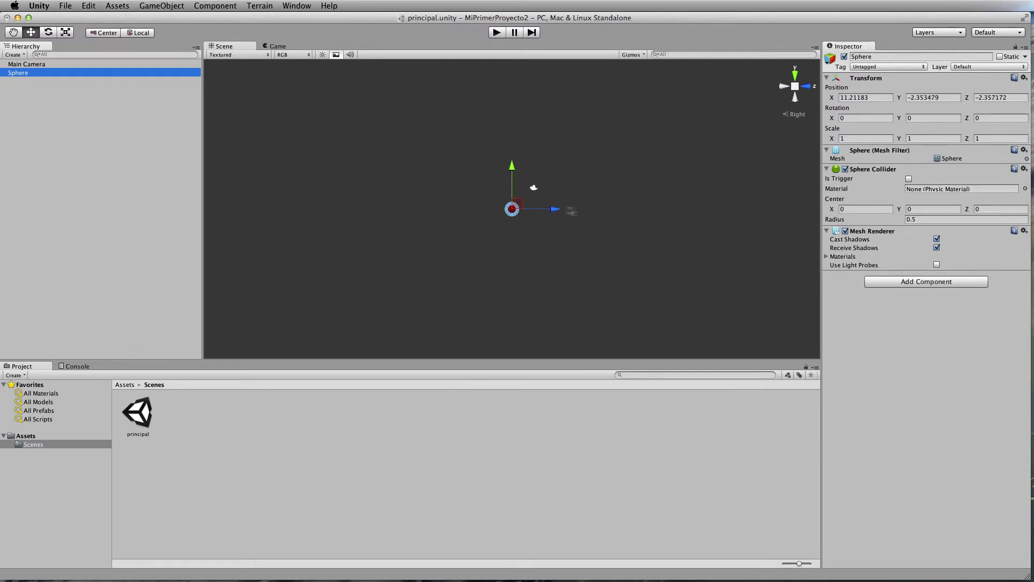
left_click(811, 88)
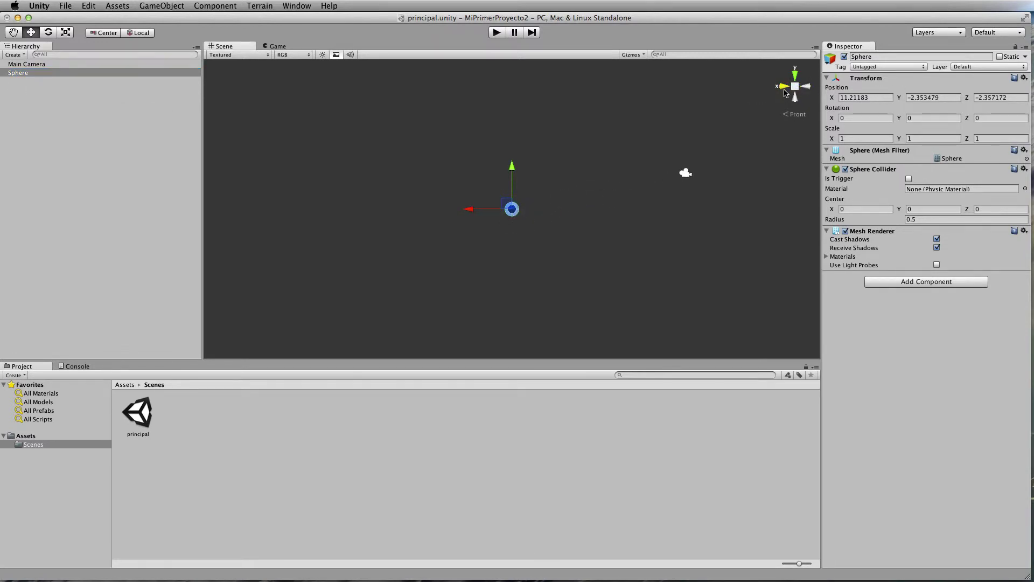
left_click(785, 91)
- Set the Sphere's Position X, Y and Z to 0, then select the Main Camera
left_click(869, 98)
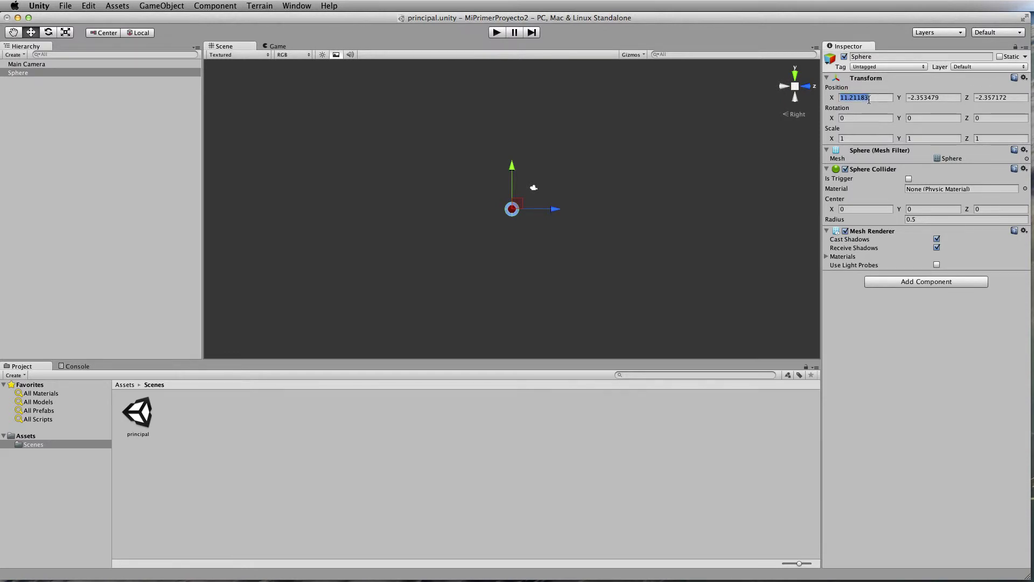
type("0")
double_click(945, 98)
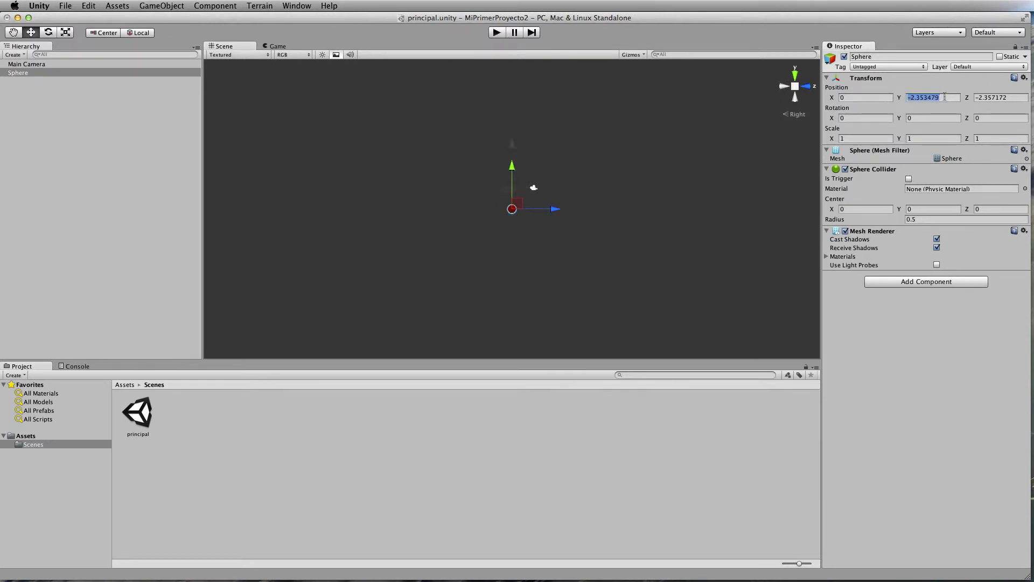
type("0")
left_click(1008, 98)
left_click(1008, 97)
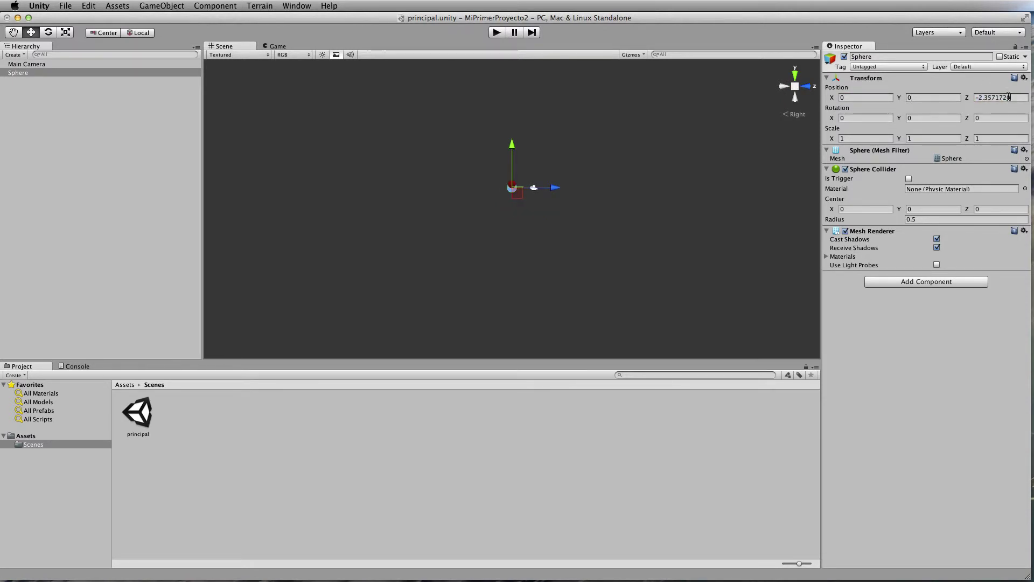
type("0")
left_click_drag(1011, 98, 944, 100)
type("0")
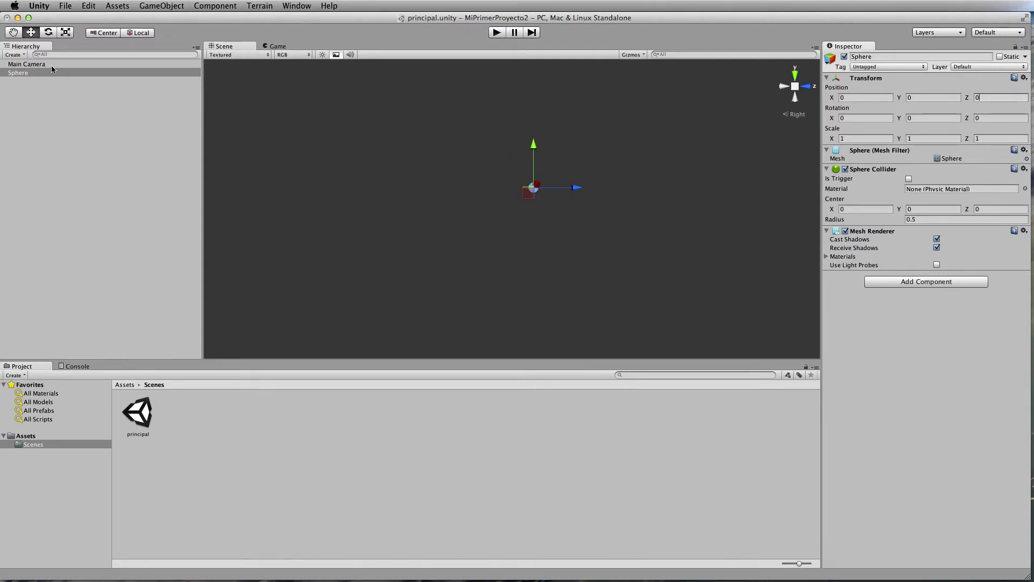
left_click(51, 65)
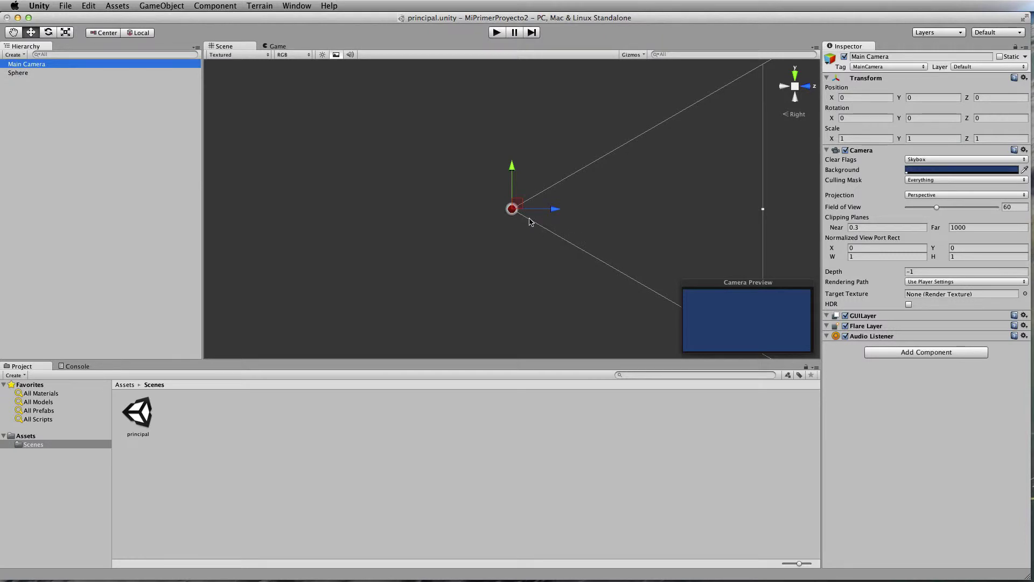
- Drag the Sphere forward to Position Z 3.704432, checking it in the Main Camera preview
left_click(58, 74)
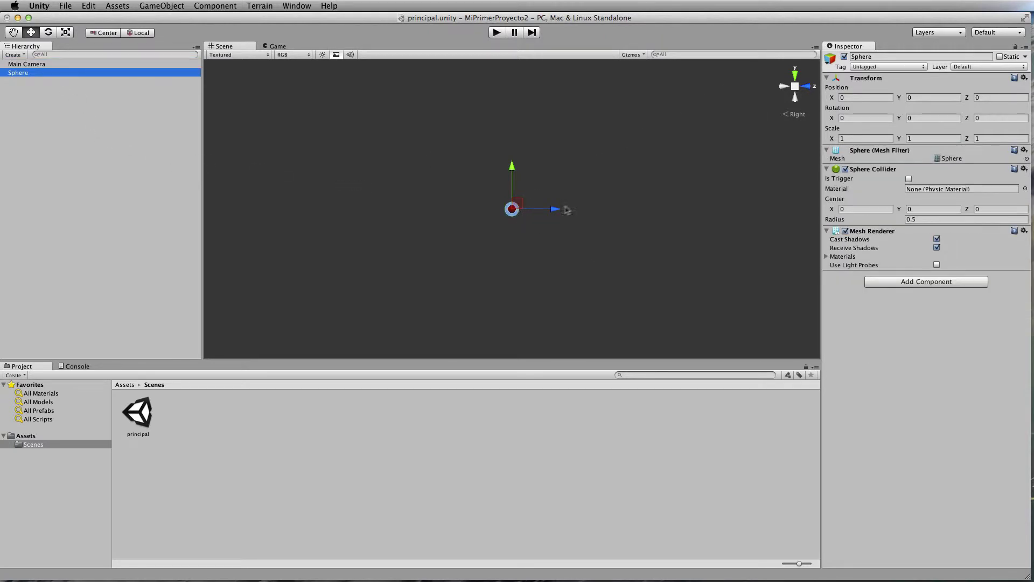
left_click_drag(567, 210, 618, 212)
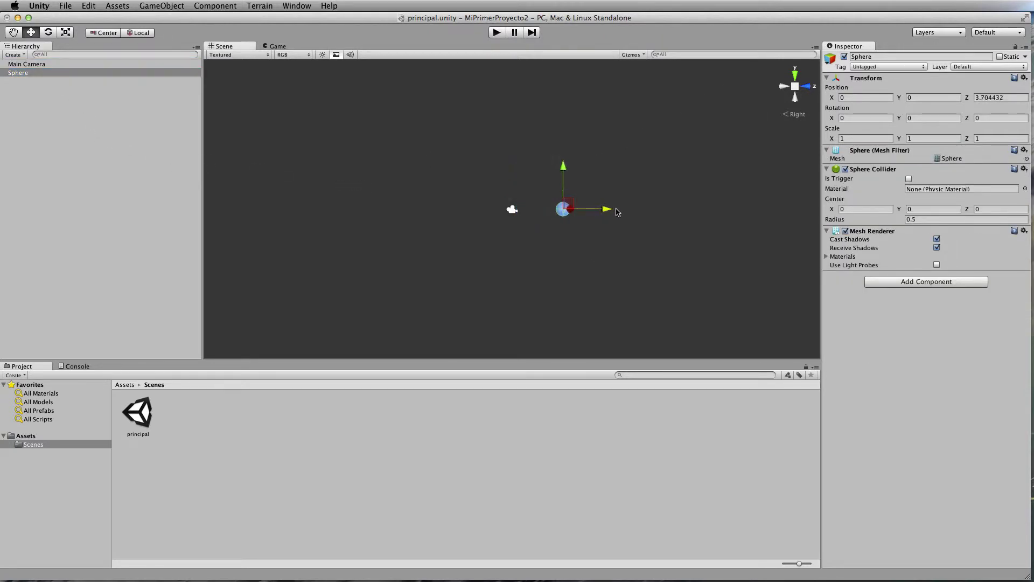
left_click(61, 64)
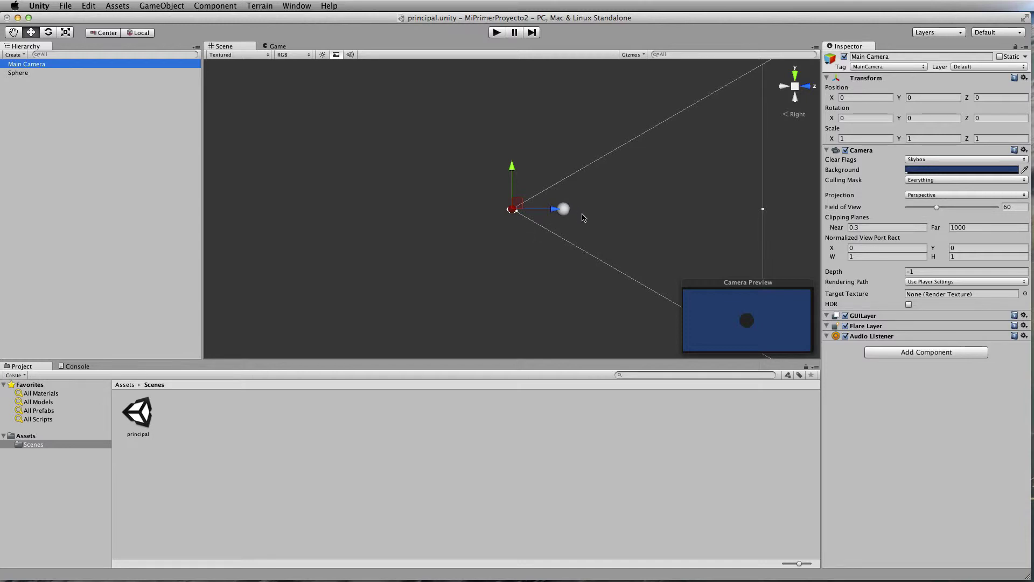
left_click(567, 213)
left_click(19, 74)
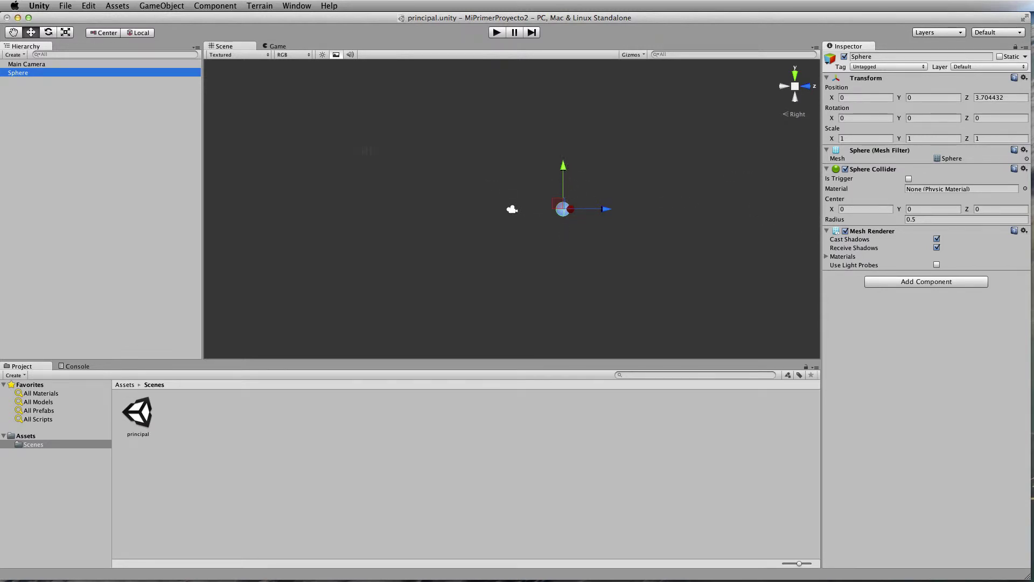
left_click(147, 5)
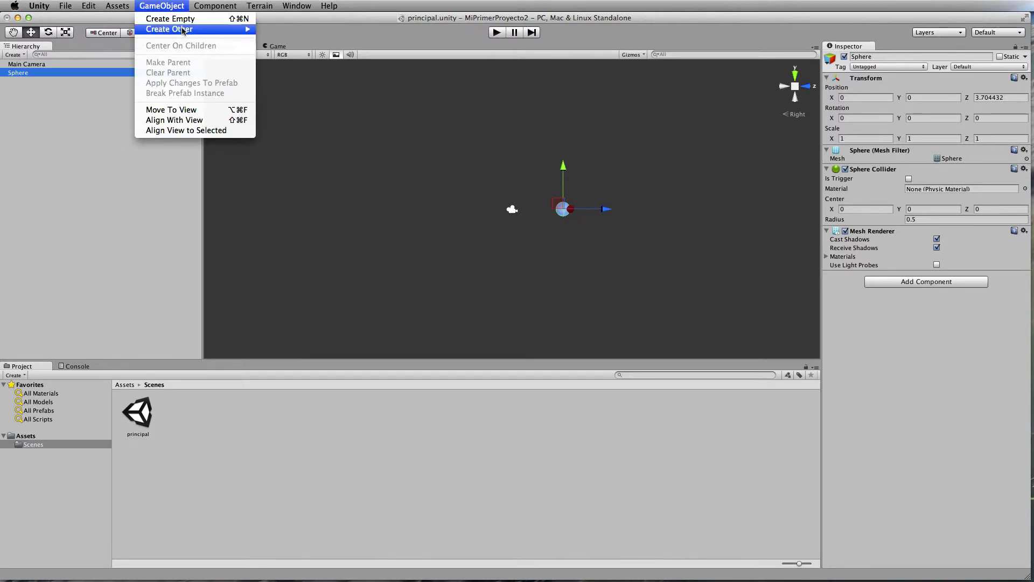
- Add a Cube and move it to Y -1.715734, Z 3.821414, just below the Sphere
mouse_move(183, 30)
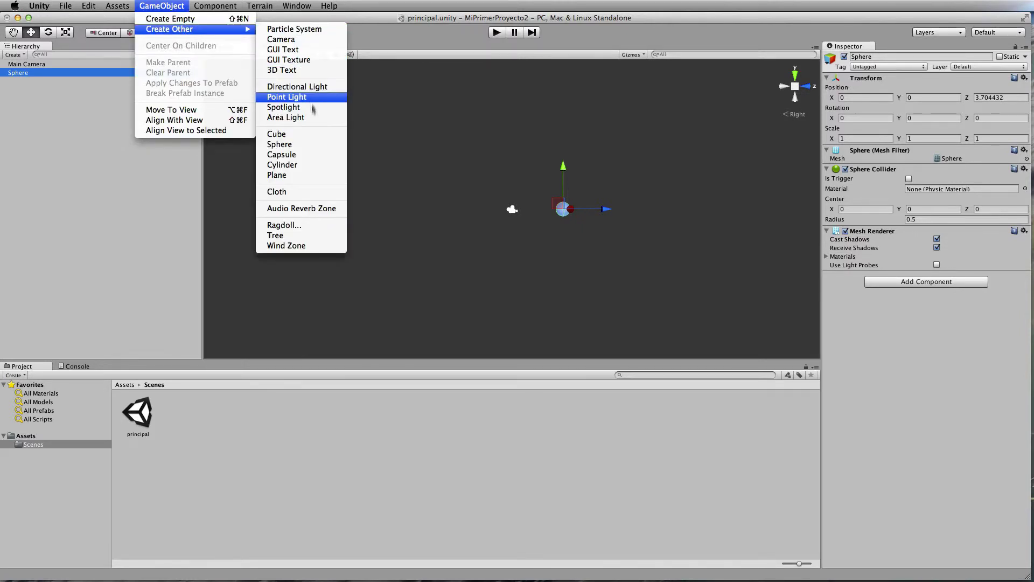
left_click(309, 134)
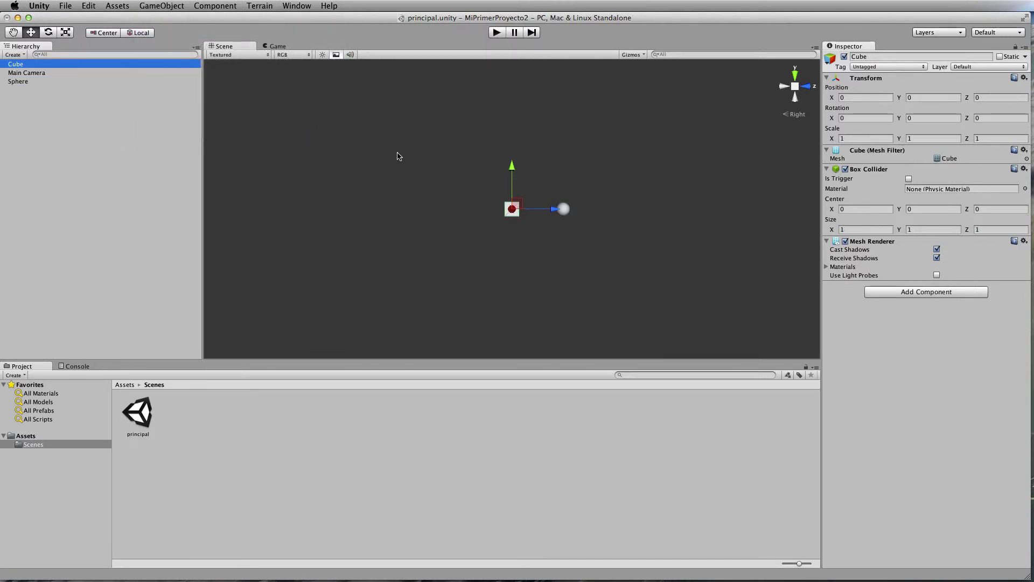
left_click_drag(554, 213, 624, 213)
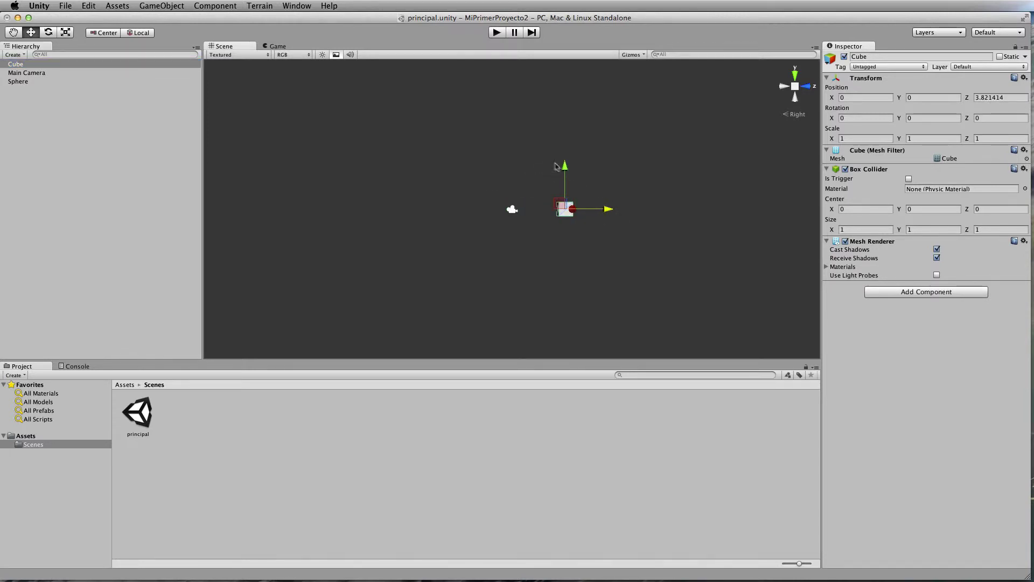
left_click_drag(566, 171, 566, 196)
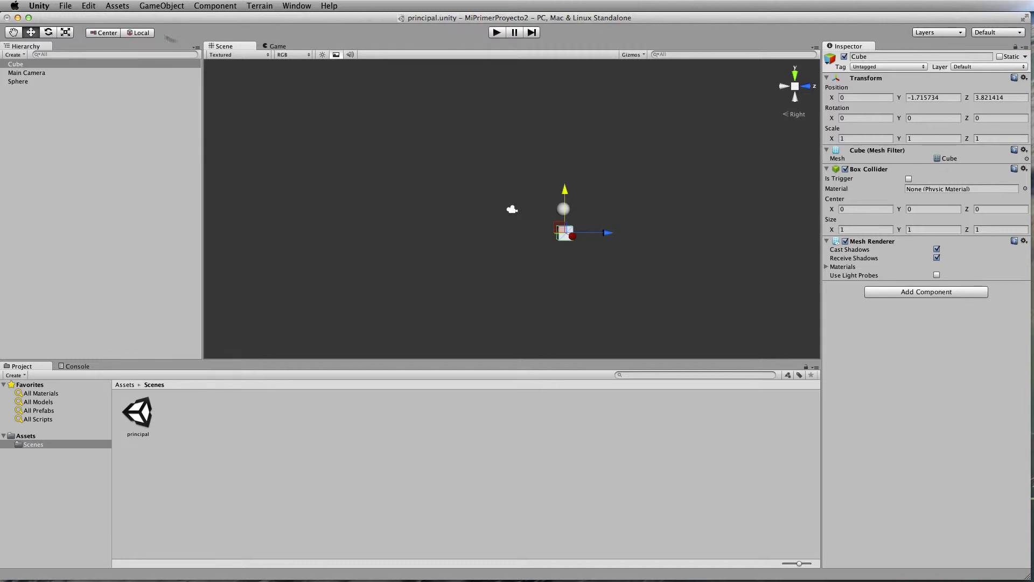
left_click(125, 5)
- Add a Particle System and place it just above the Cube at Y -1.208815, Z 4.055377
mouse_move(186, 29)
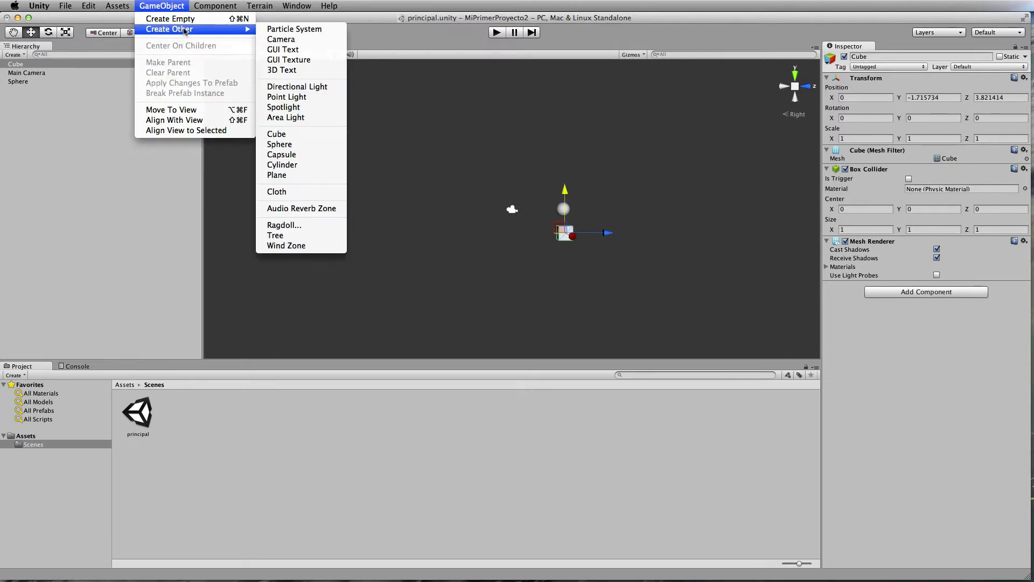
left_click(294, 29)
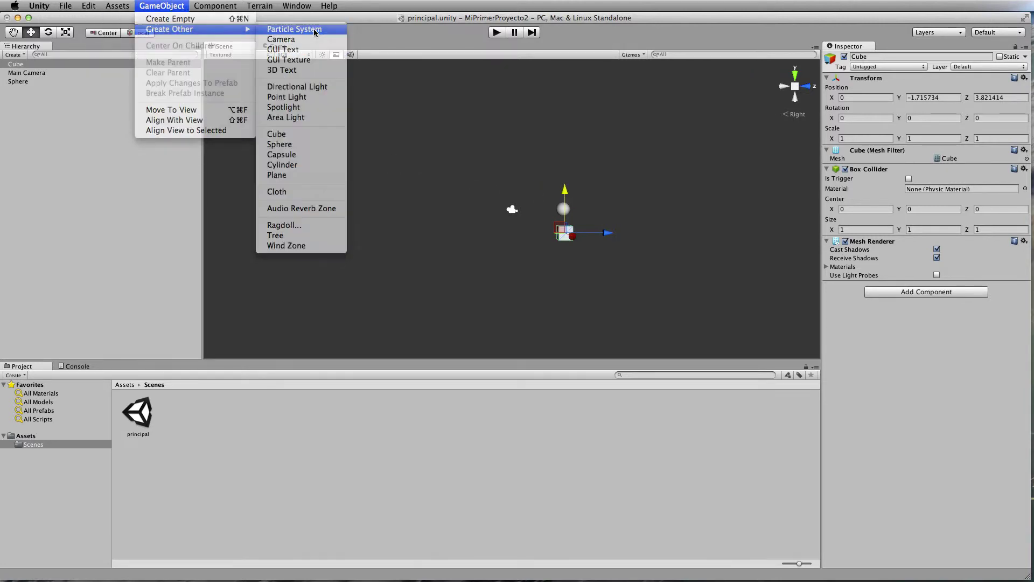
mouse_move(487, 214)
left_mouse_down()
mouse_move(539, 216)
mouse_move(526, 221)
left_mouse_up()
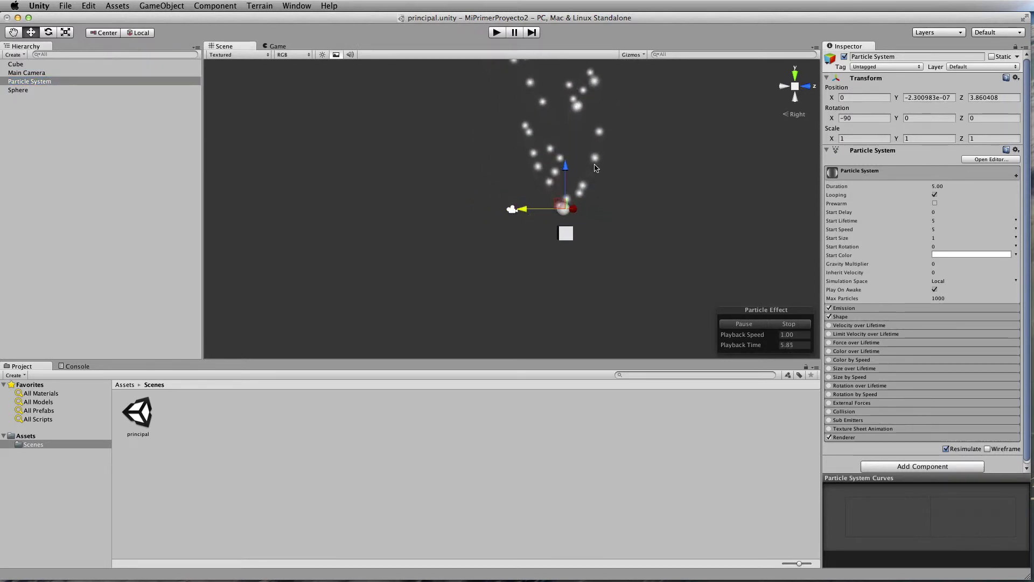
left_click_drag(565, 169, 564, 188)
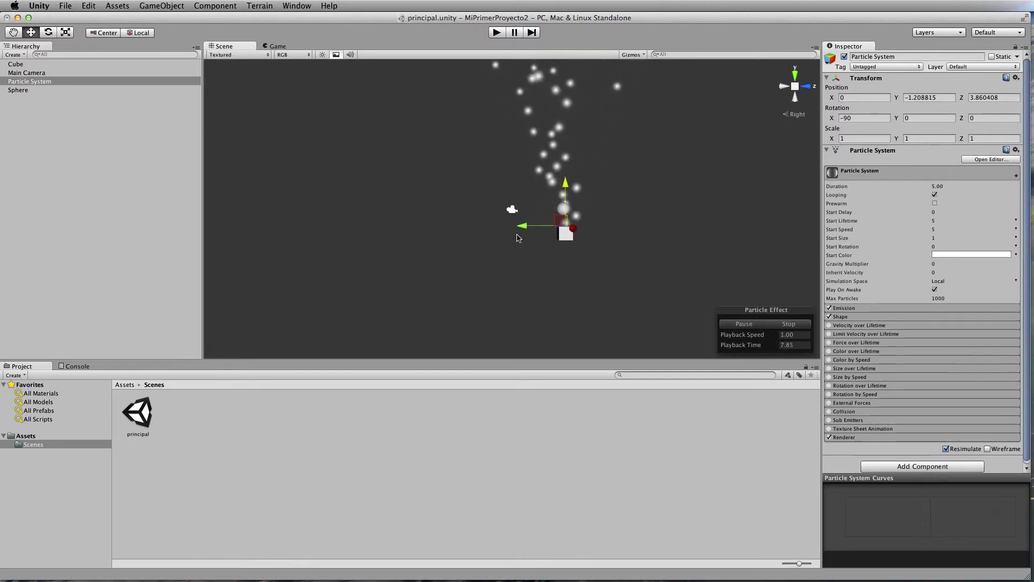
left_click_drag(522, 229, 525, 227)
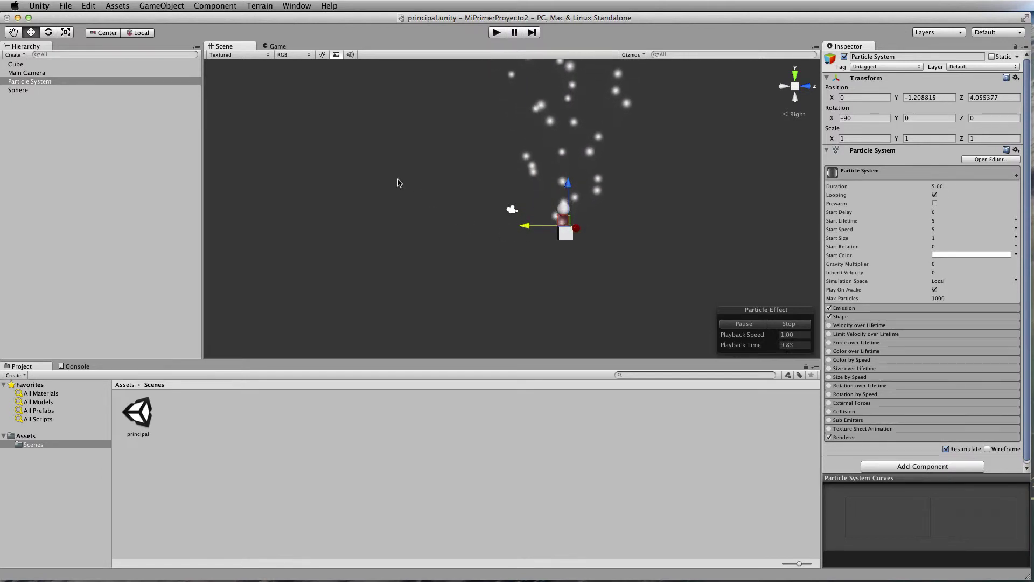
- Create a Cylinder and move it right of the Sphere to Y -0.1559772, Z 6.823954
left_click(162, 5)
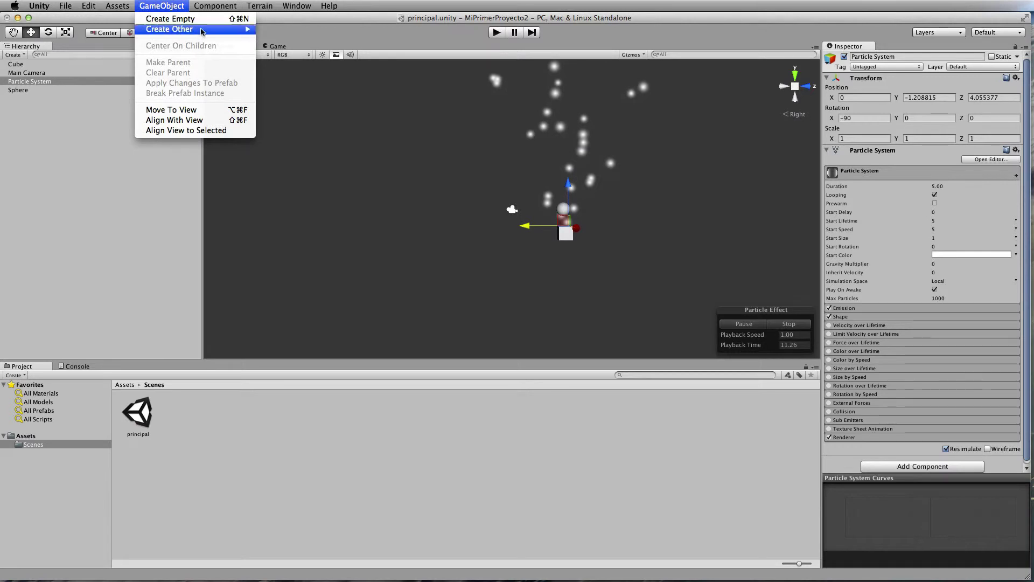
mouse_move(211, 30)
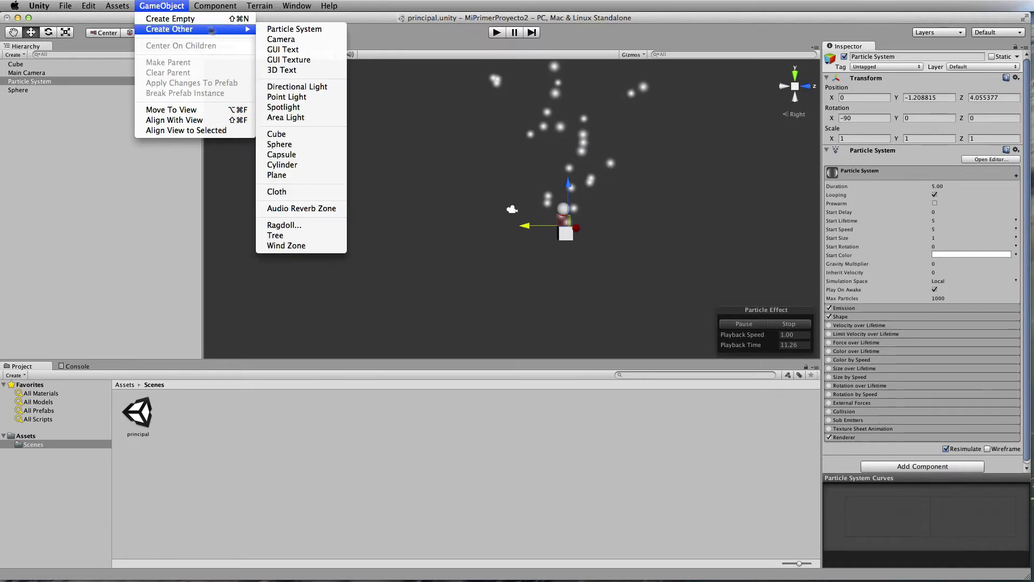
left_click(309, 166)
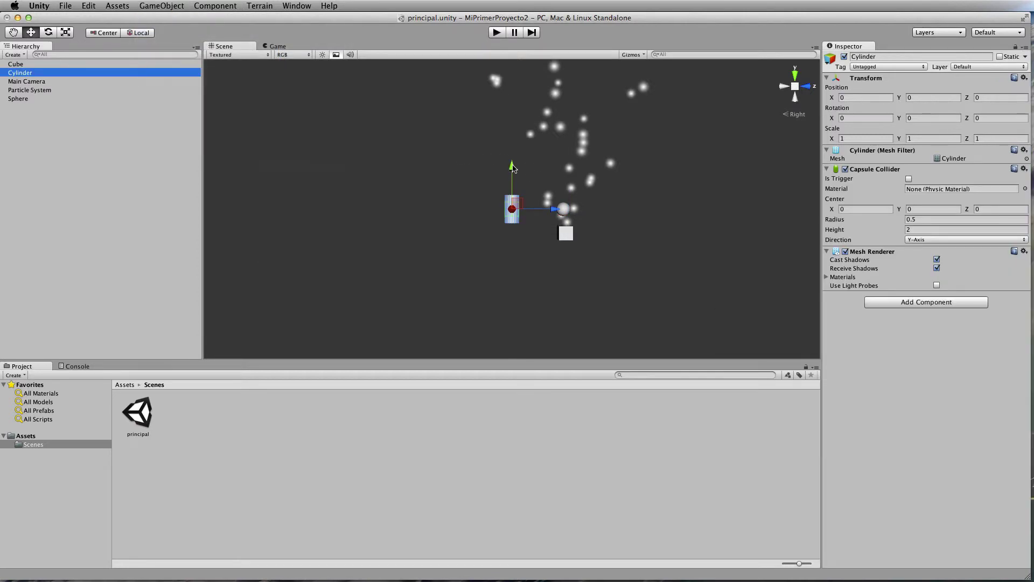
left_click_drag(513, 168, 514, 171)
mouse_move(554, 213)
left_mouse_down()
mouse_move(669, 215)
mouse_move(653, 213)
left_mouse_up()
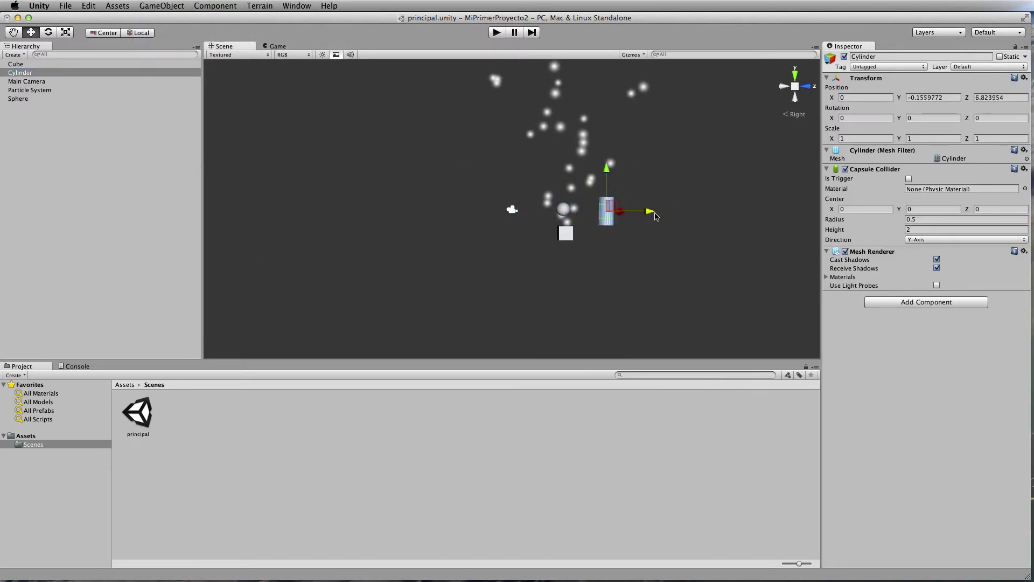
left_click(150, 5)
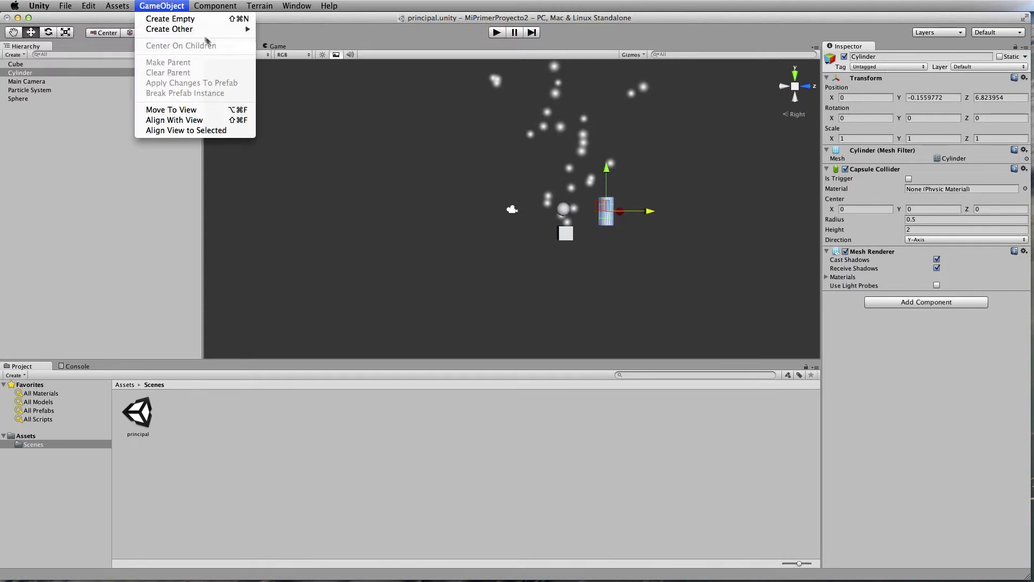
- Add an InteractiveCloth, move it forward along Z, and scale it to 10 on every axis
mouse_move(201, 31)
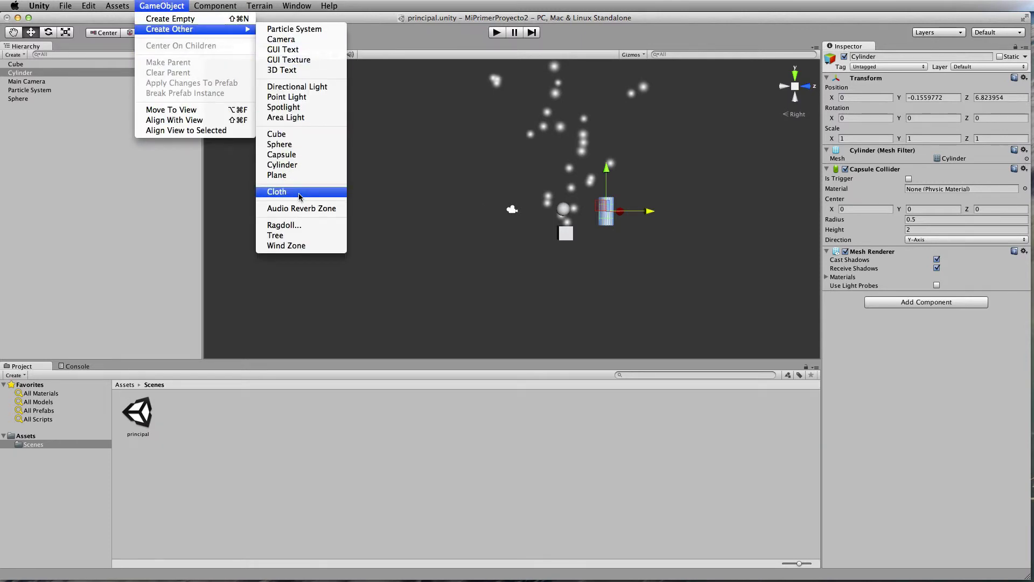
left_click(301, 197)
left_click_drag(563, 211, 678, 189)
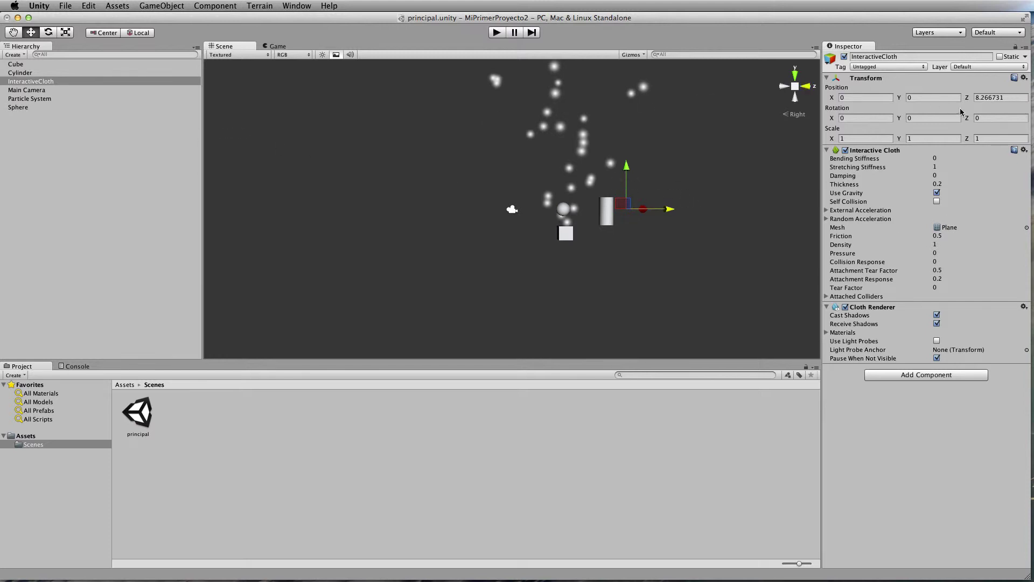
left_click(852, 138)
type("0")
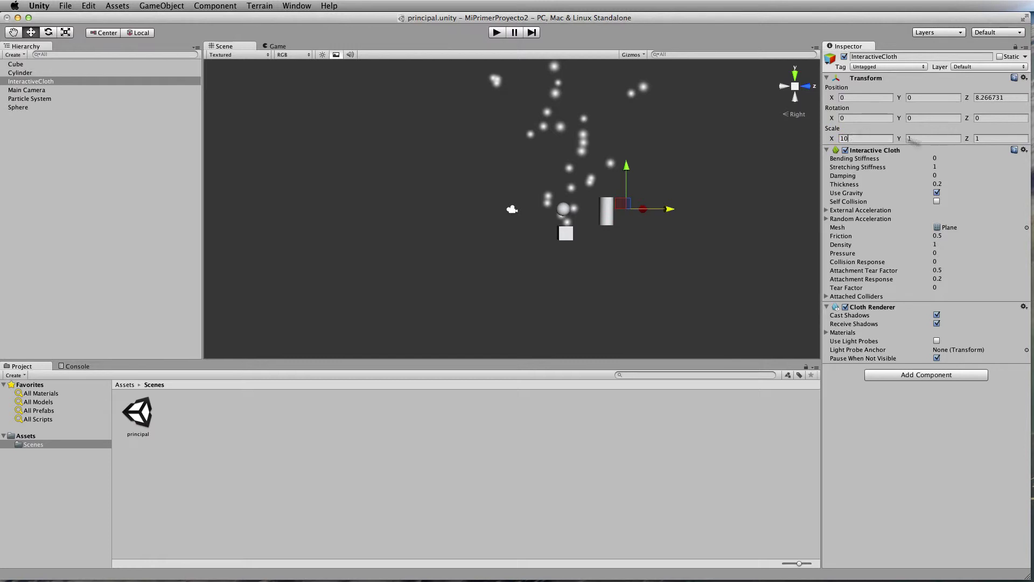
left_click(935, 138)
- Lower the cloth beneath the other objects to Y -5.459169, Z 5.381169
left_click(749, 239)
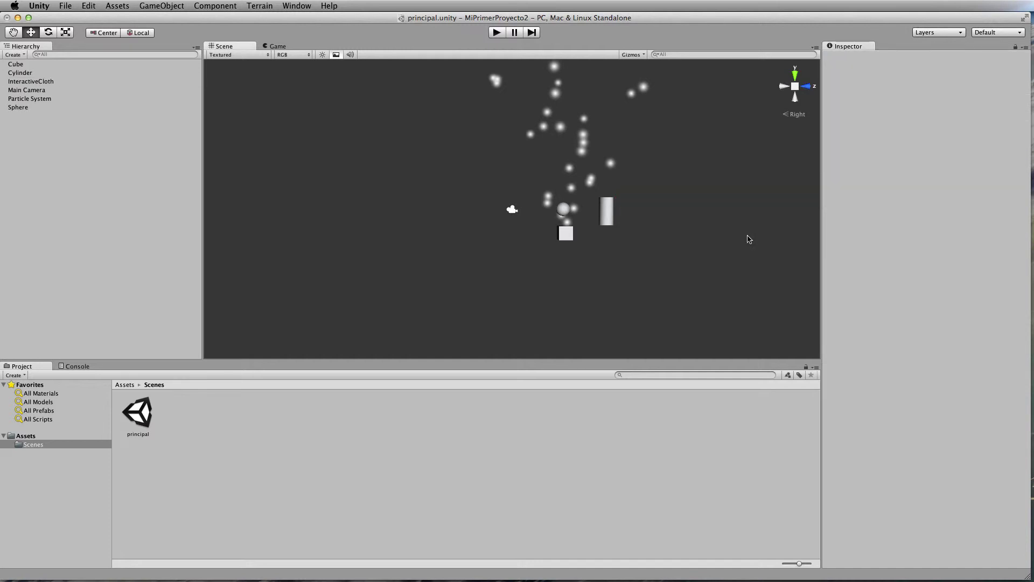
left_click(34, 82)
mouse_move(627, 208)
left_mouse_down()
mouse_move(339, 223)
mouse_move(514, 326)
mouse_move(601, 280)
left_mouse_up()
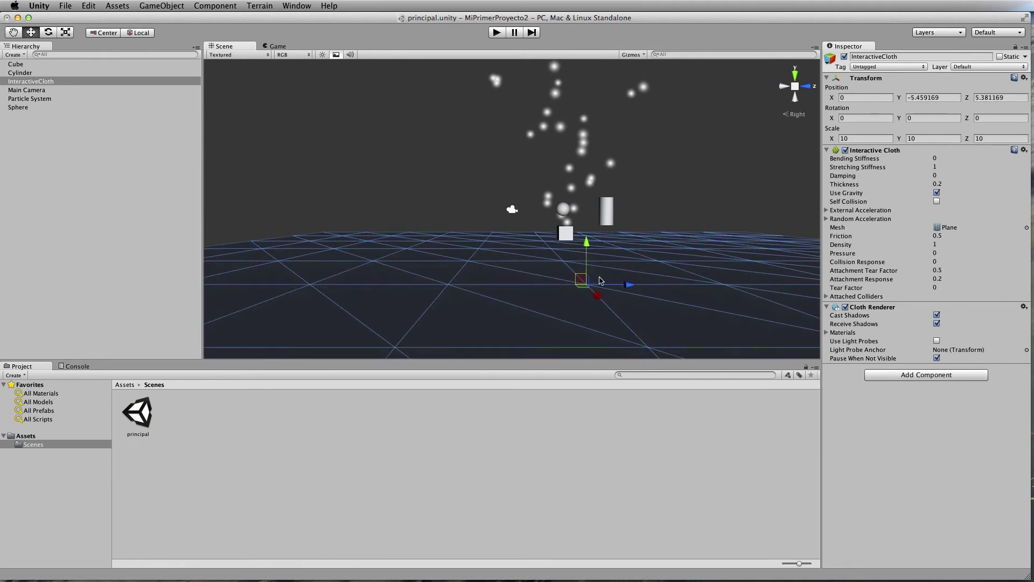
- Orbit the view to look down on the cloth plane from the back
left_click(32, 90)
right_click_drag(516, 211, 449, 167)
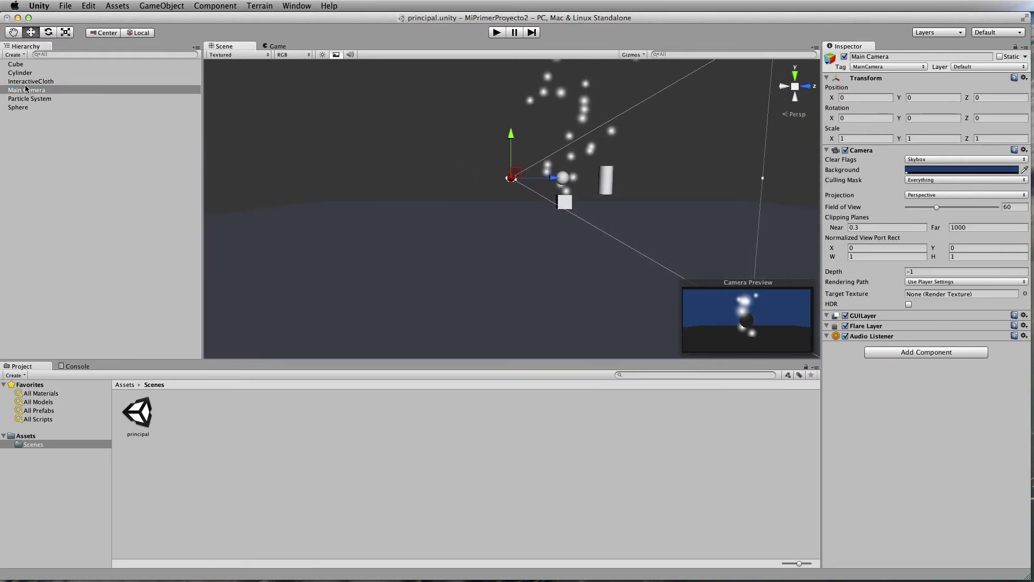
left_click(785, 87)
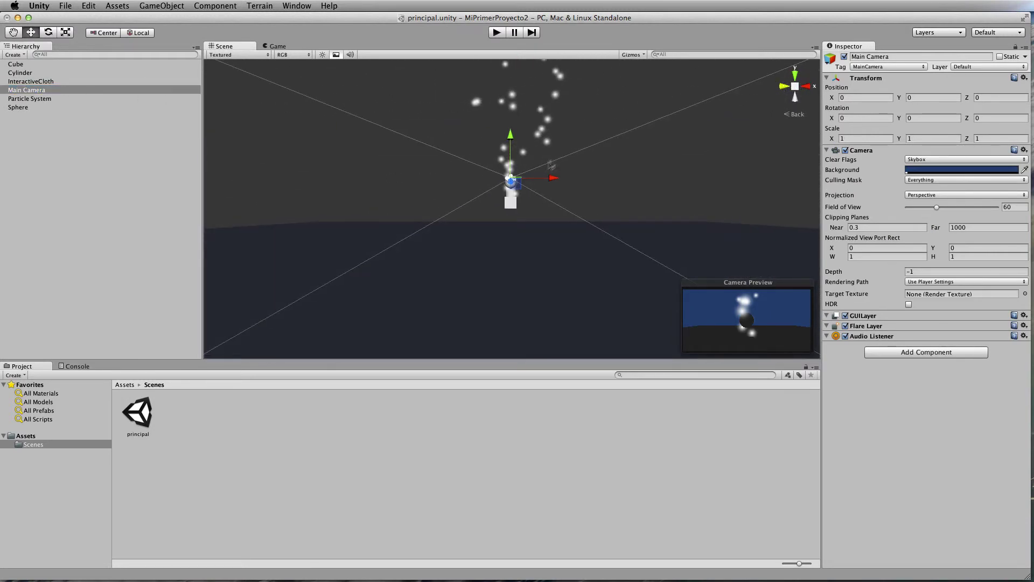
right_click_drag(577, 163, 575, 201)
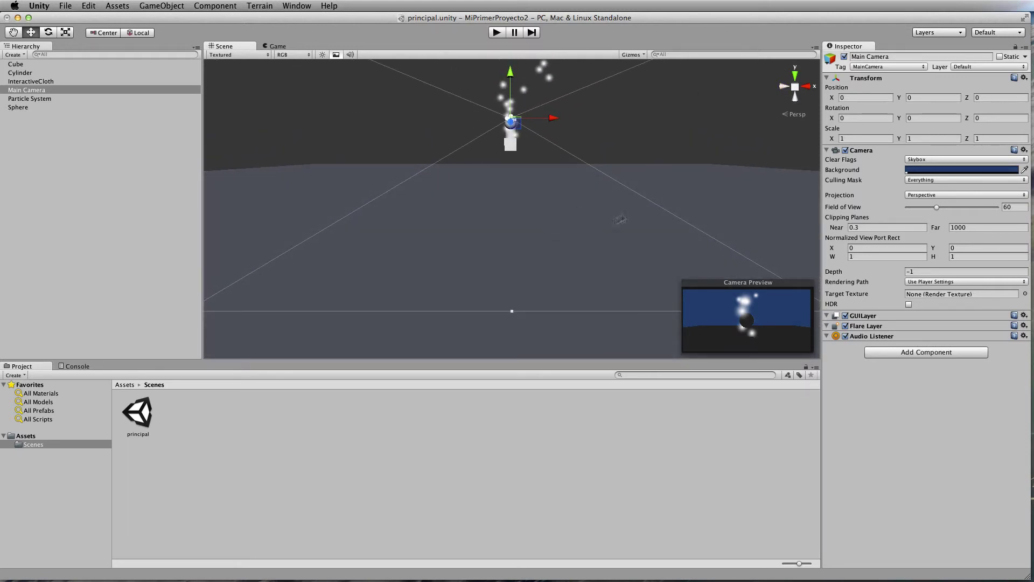
- Set the InteractiveCloth's Scale X, Y and Z to 2
left_click(577, 216)
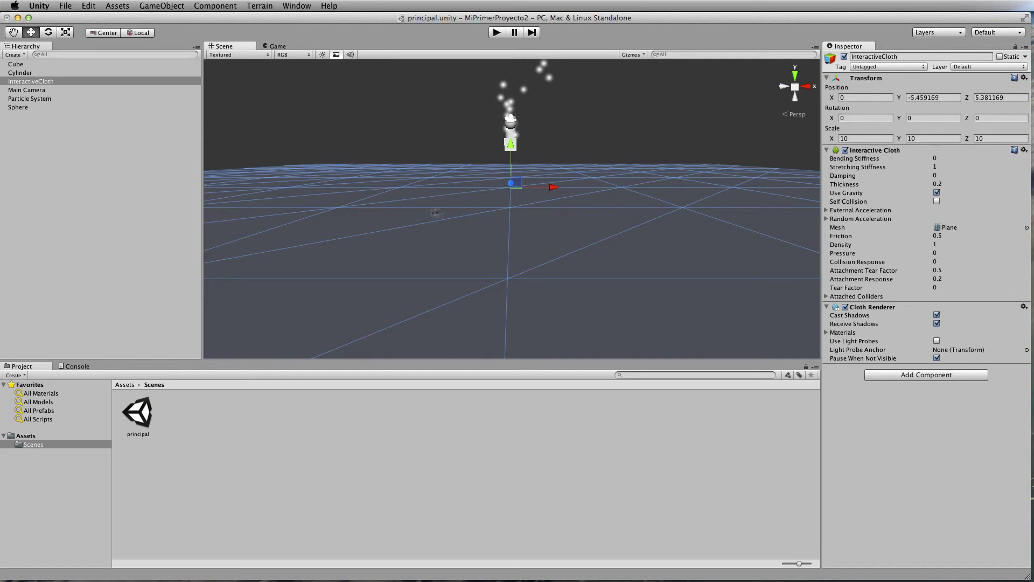
left_click(867, 138)
type("2")
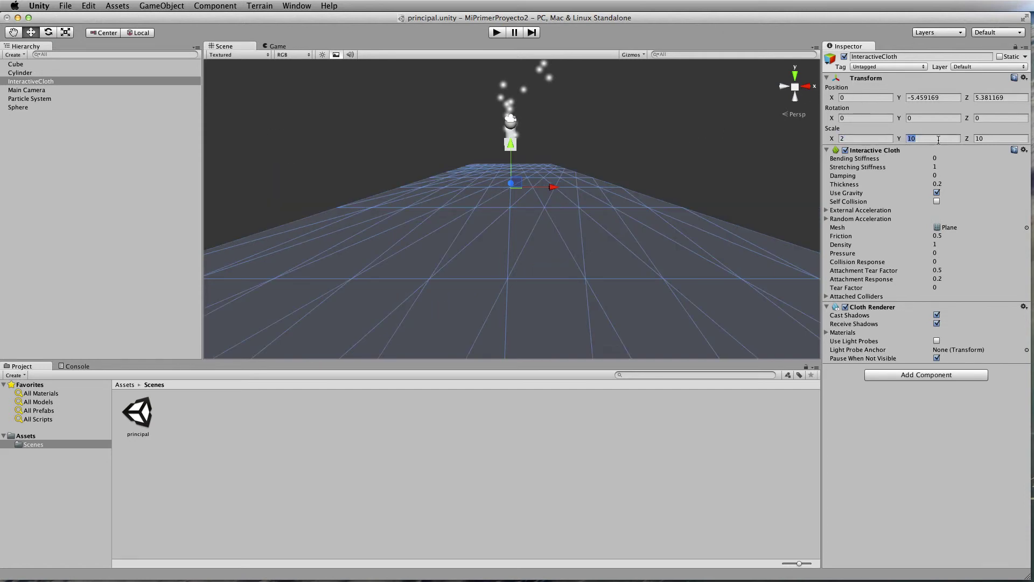
type("2")
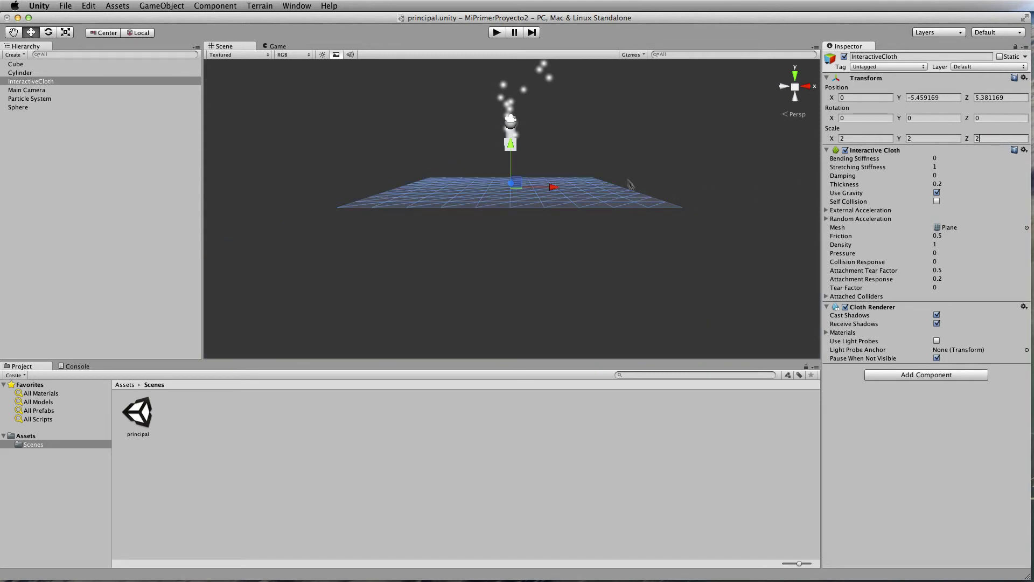
left_click(555, 201)
left_click(589, 215)
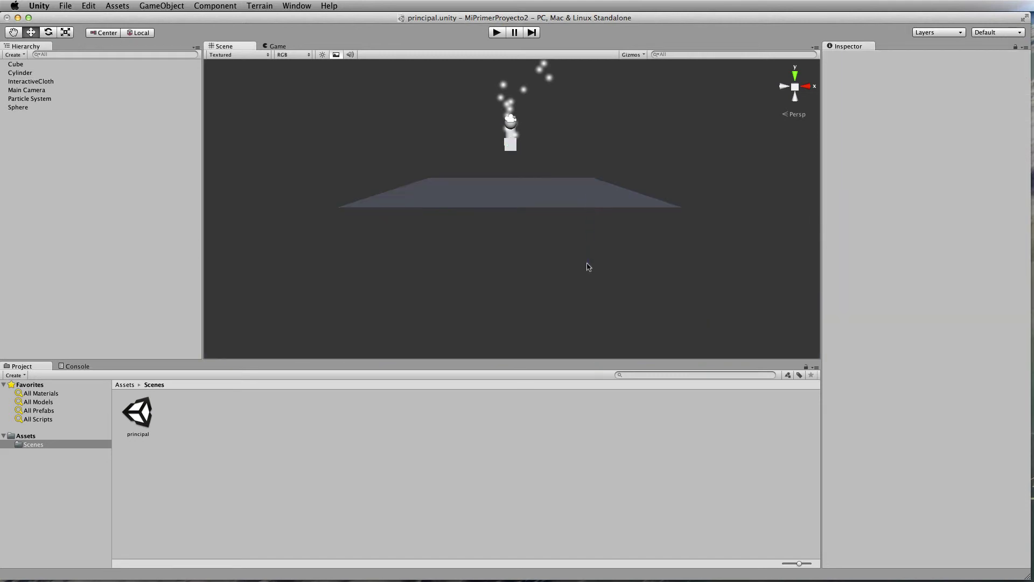
left_click(496, 33)
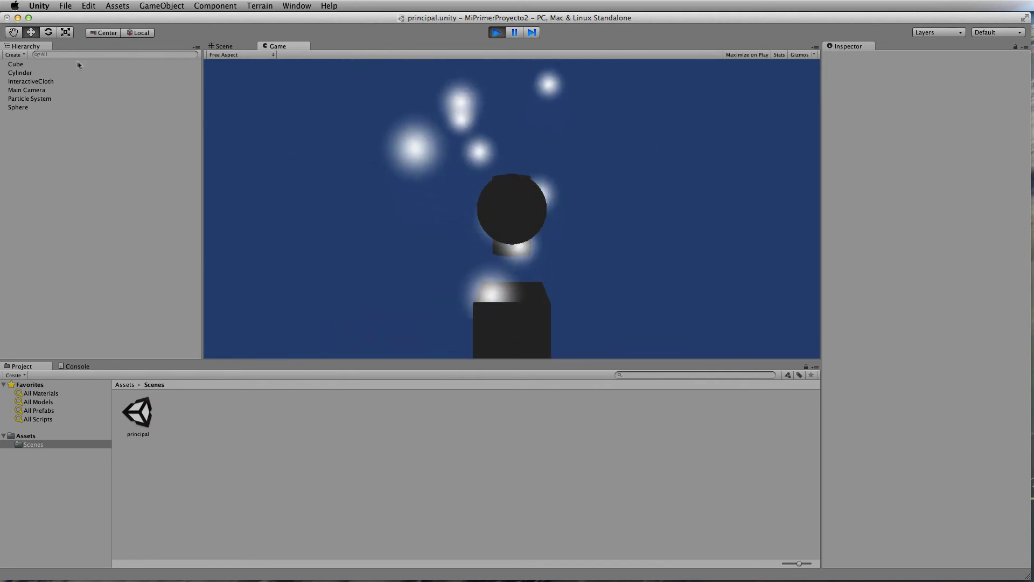
left_click(225, 46)
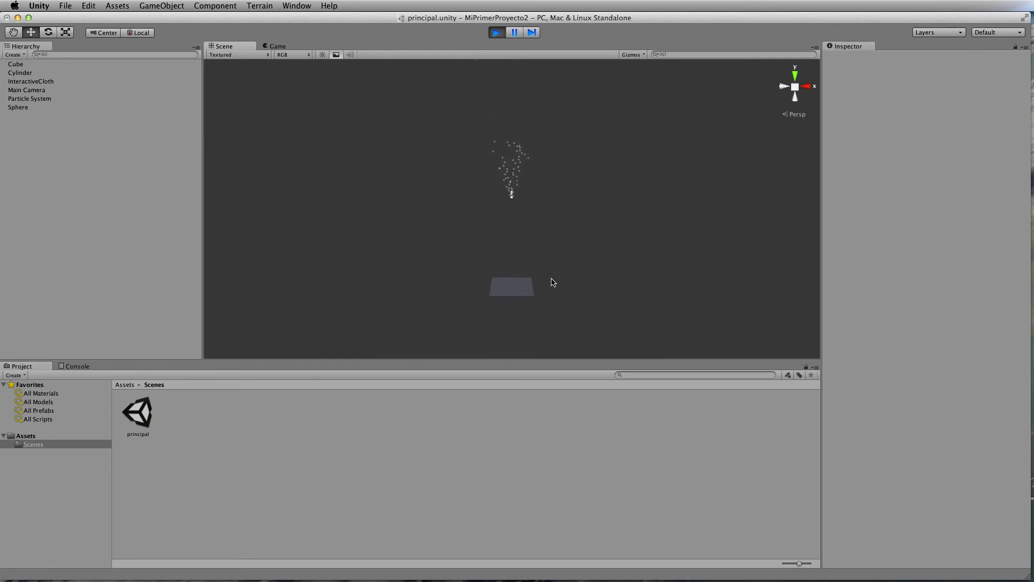
left_click(278, 46)
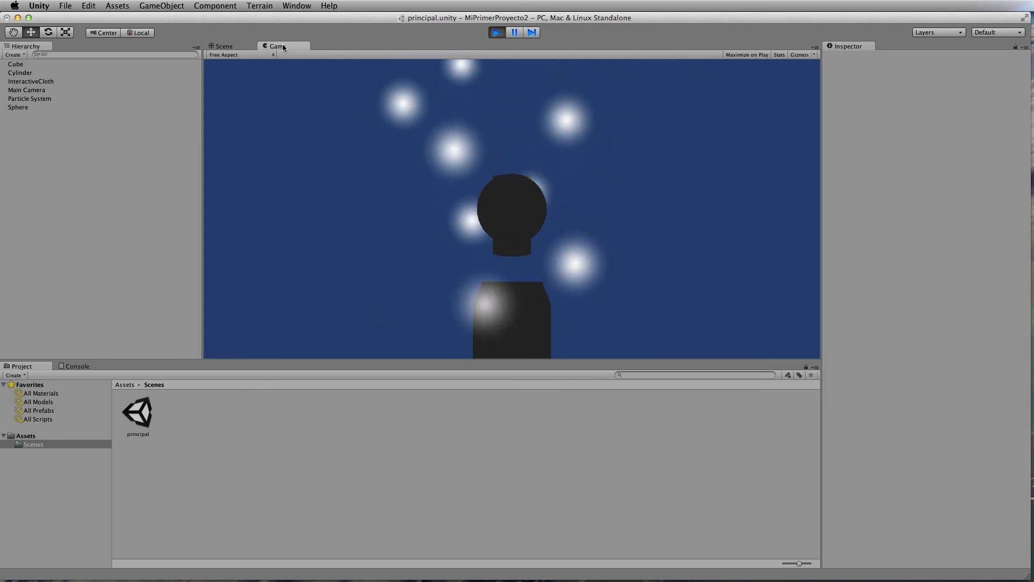
left_click(224, 46)
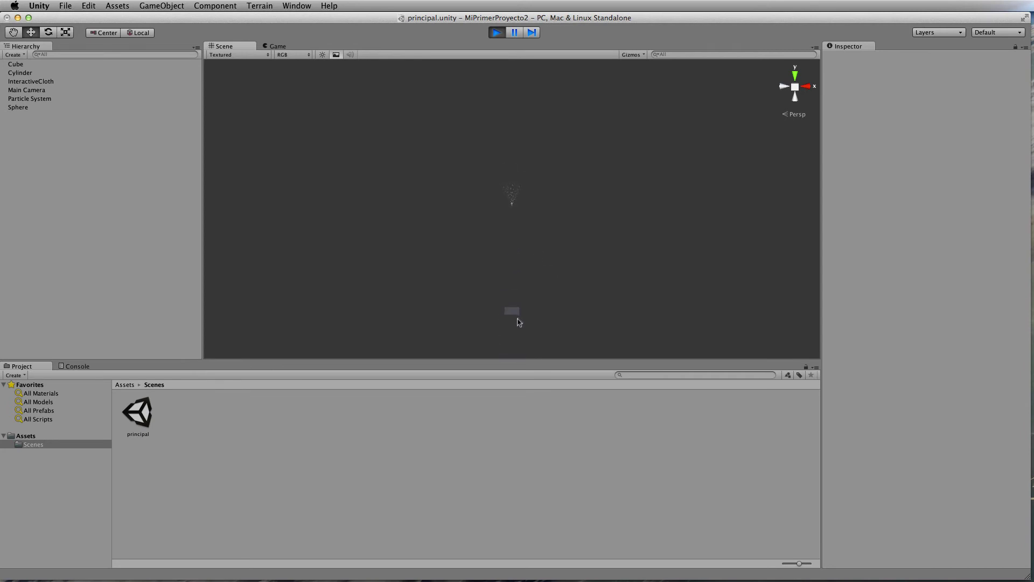
left_click(499, 34)
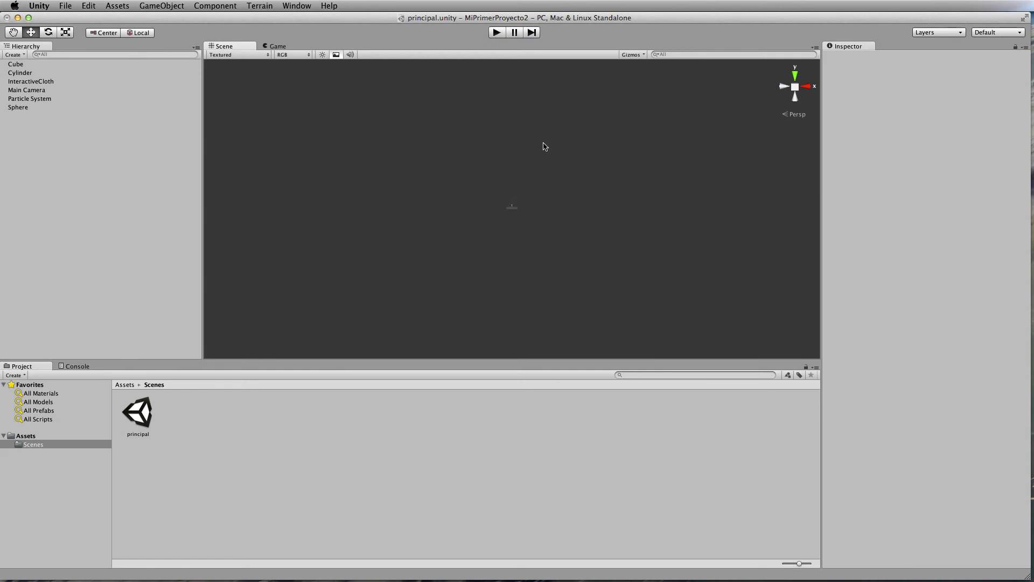
scroll(544, 146, "up", 2)
scroll(544, 146, "up", 3)
scroll(545, 146, "up", 3)
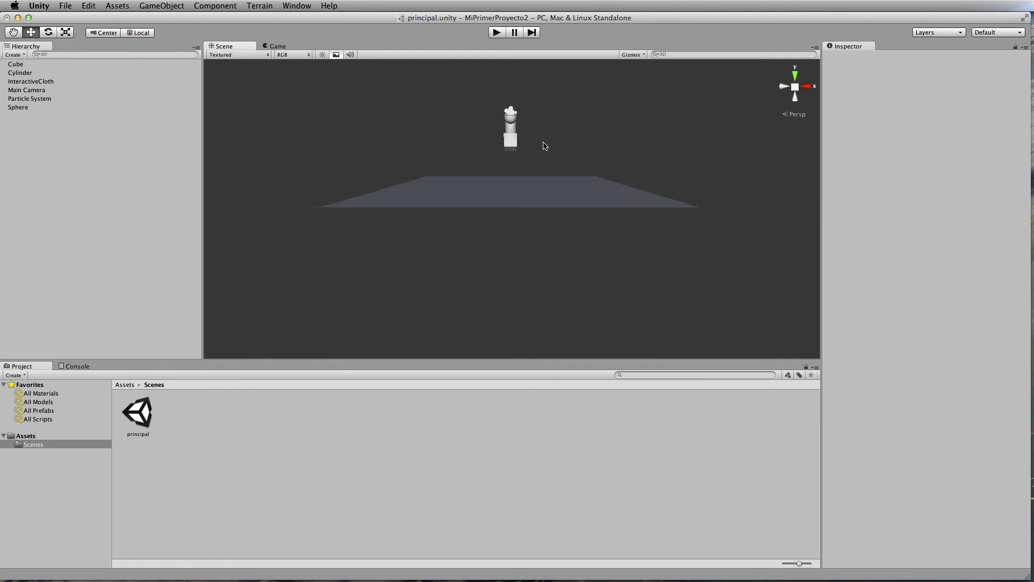
scroll(544, 146, "up", 2)
scroll(544, 146, "down", 2)
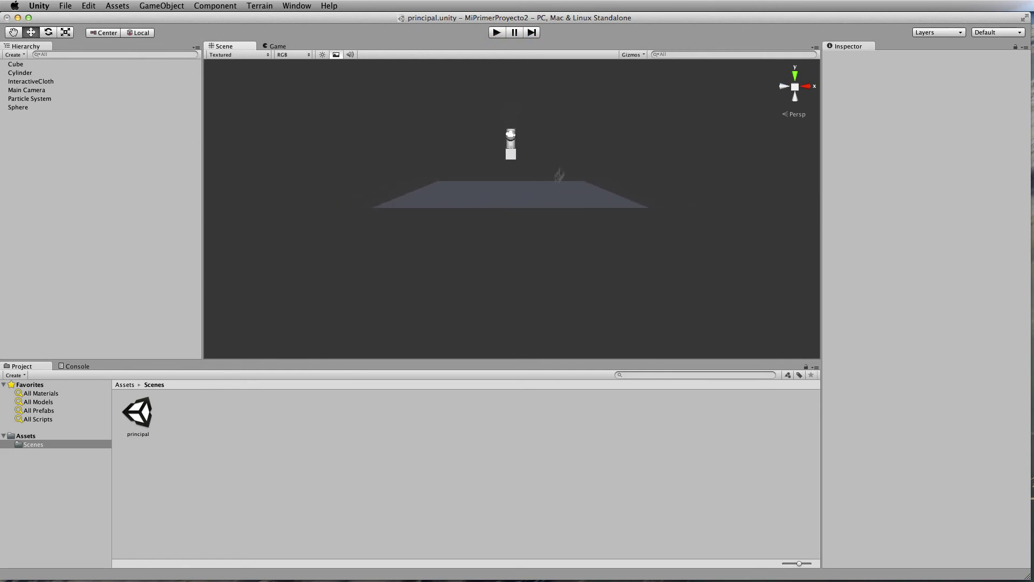
scroll(570, 153, "up", 1)
scroll(570, 154, "up", 2)
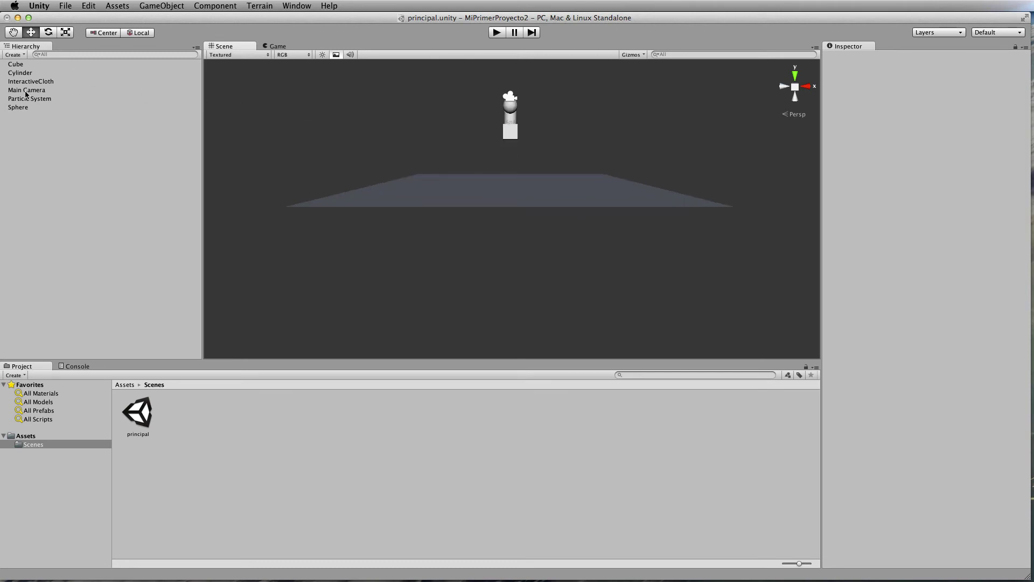
double_click(28, 65)
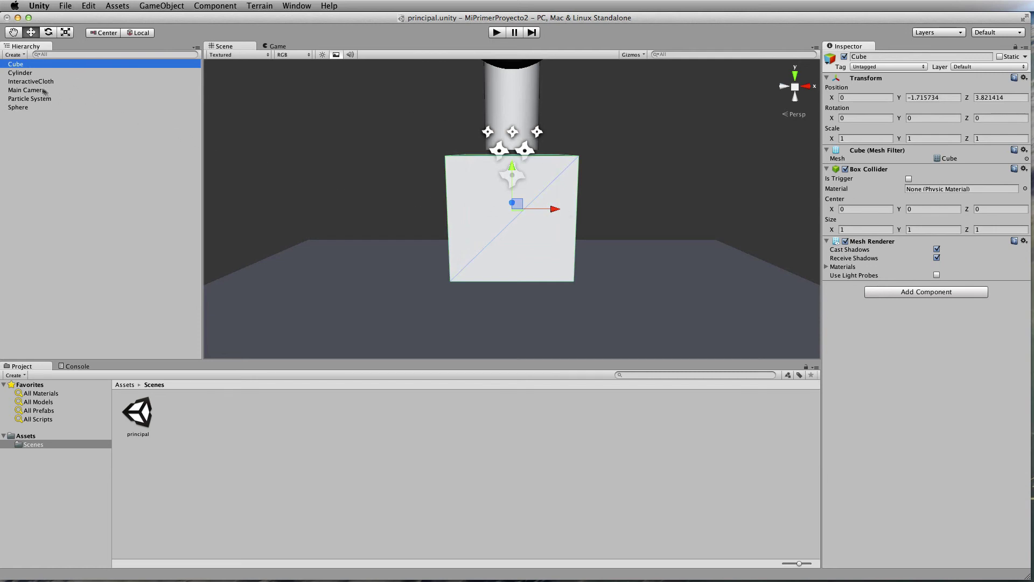
double_click(27, 99)
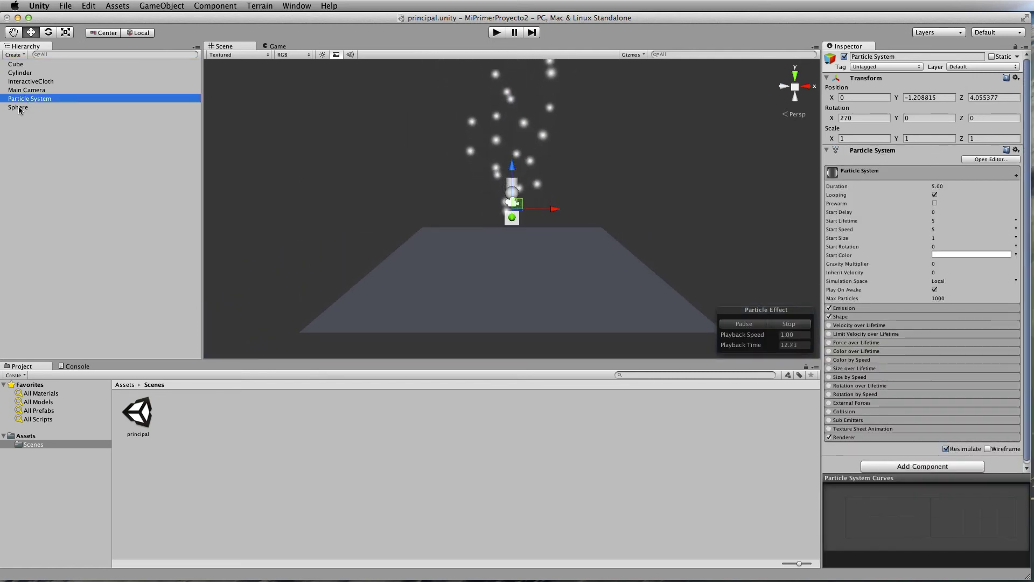
double_click(19, 108)
double_click(19, 82)
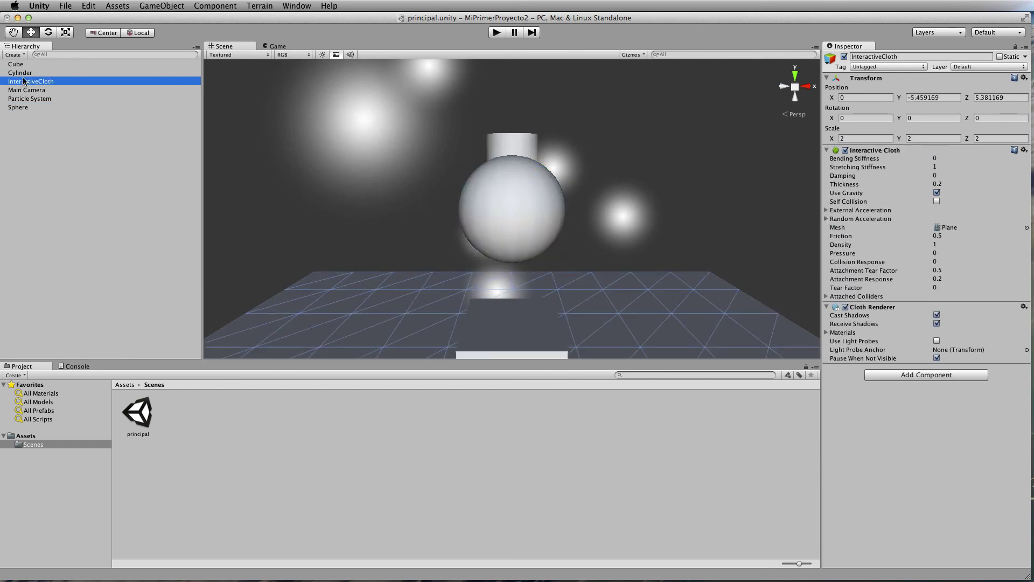
left_click(21, 73)
left_click(24, 65)
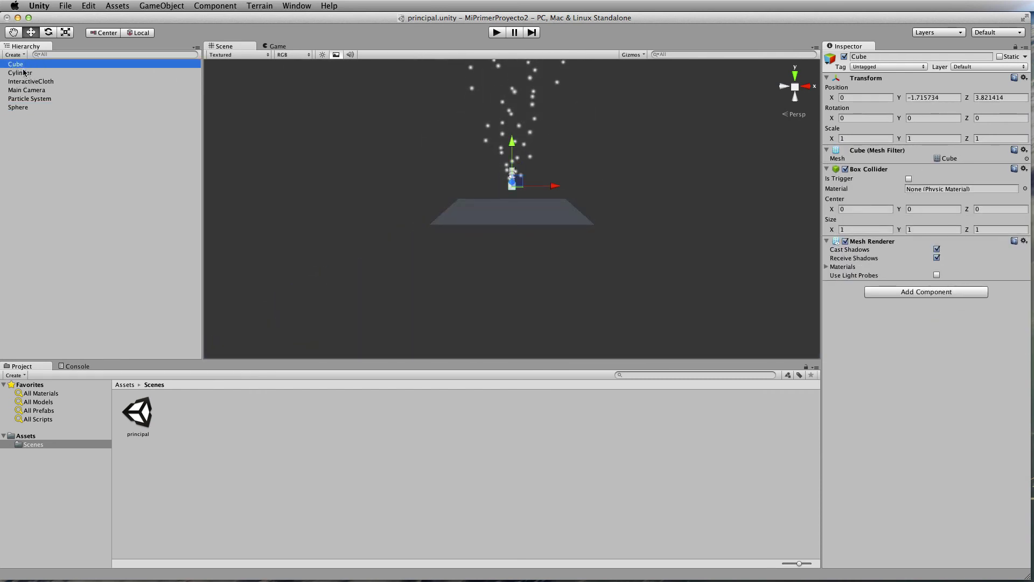
- Duplicate the Cube and move the first copy to the left of the original
key("super+d")
key("super+d")
key("super+d")
key("super+d")
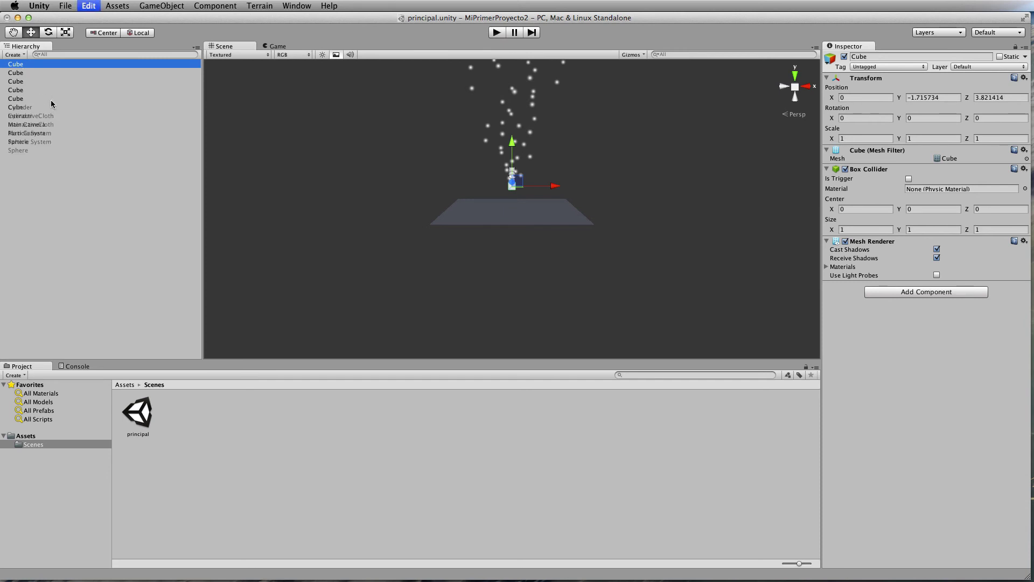
key("super+d")
left_click(557, 188)
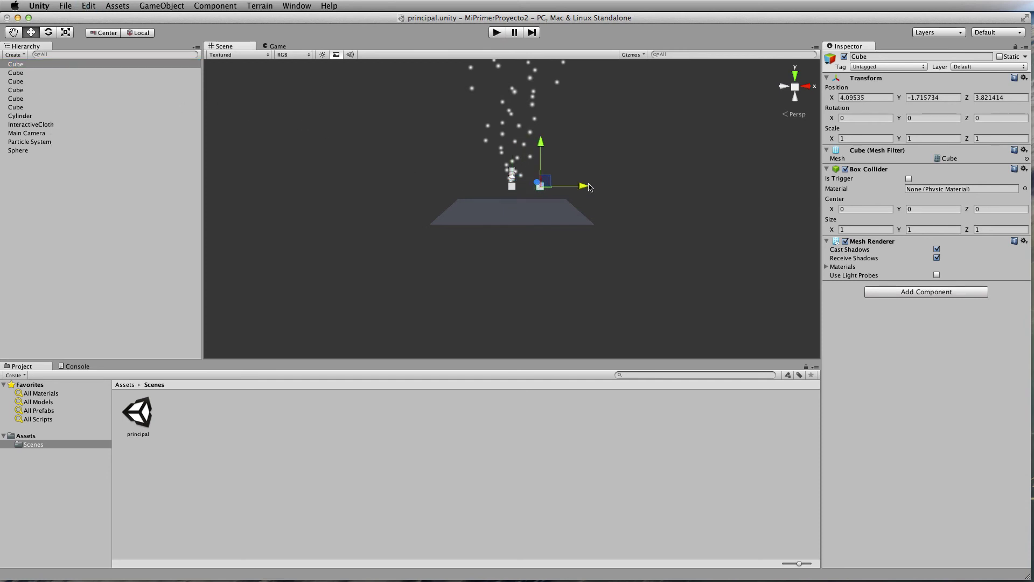
left_click(42, 72)
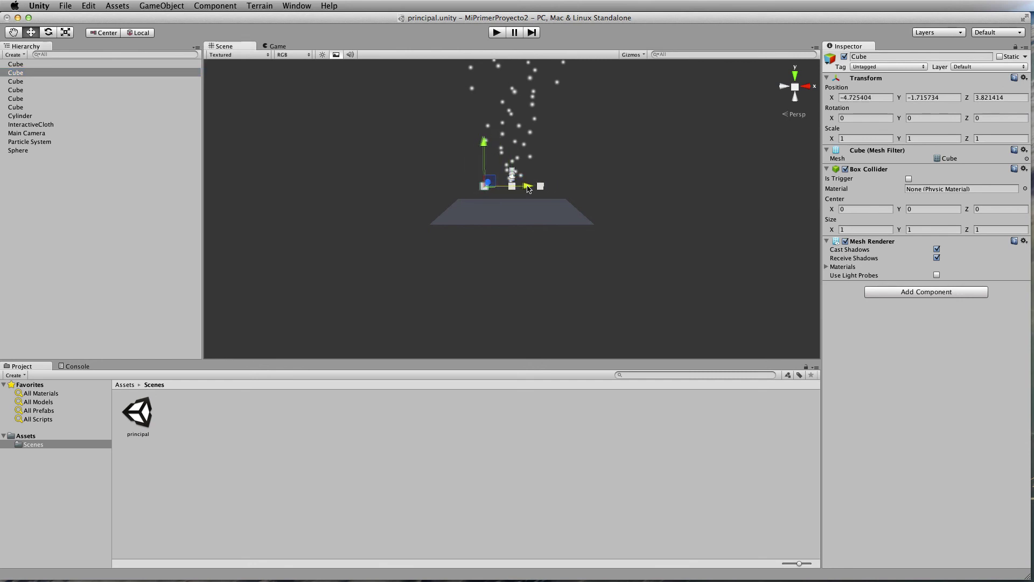
left_click_drag(555, 188, 530, 188)
- Raise one copy above the others and shift it right; move another copy left and up
left_click(25, 82)
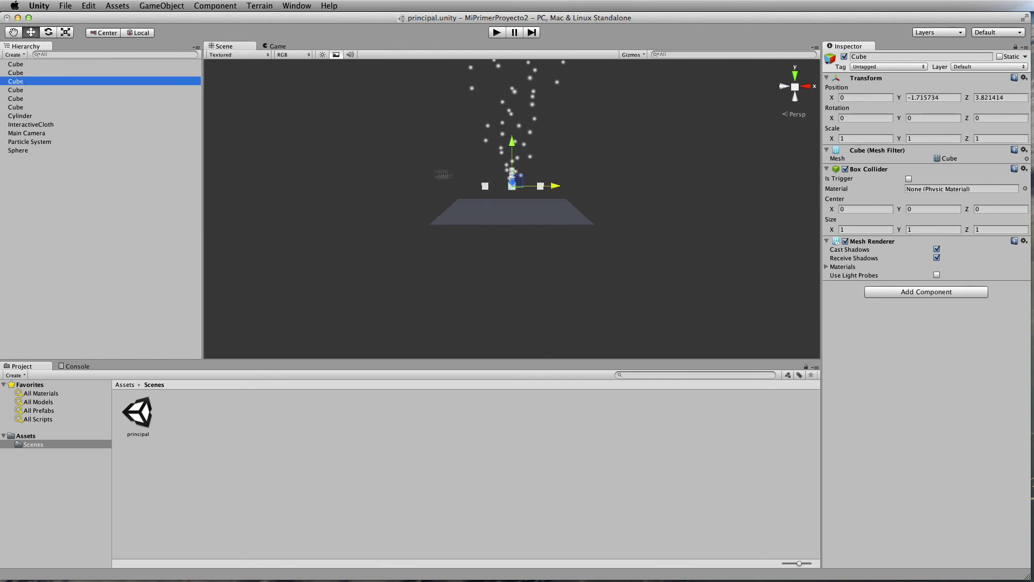
left_click_drag(515, 149, 517, 112)
left_click_drag(565, 158, 610, 157)
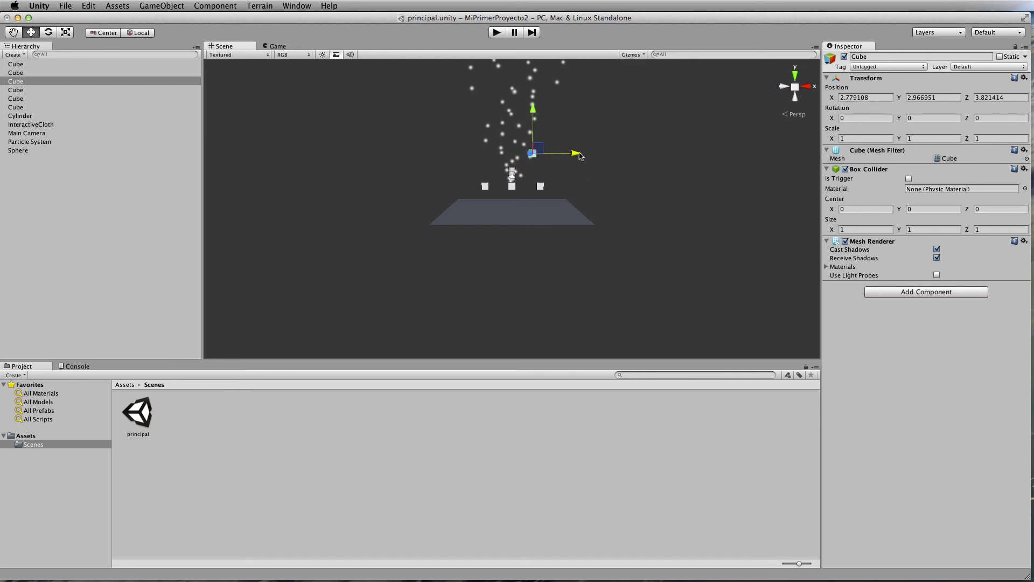
left_click(31, 90)
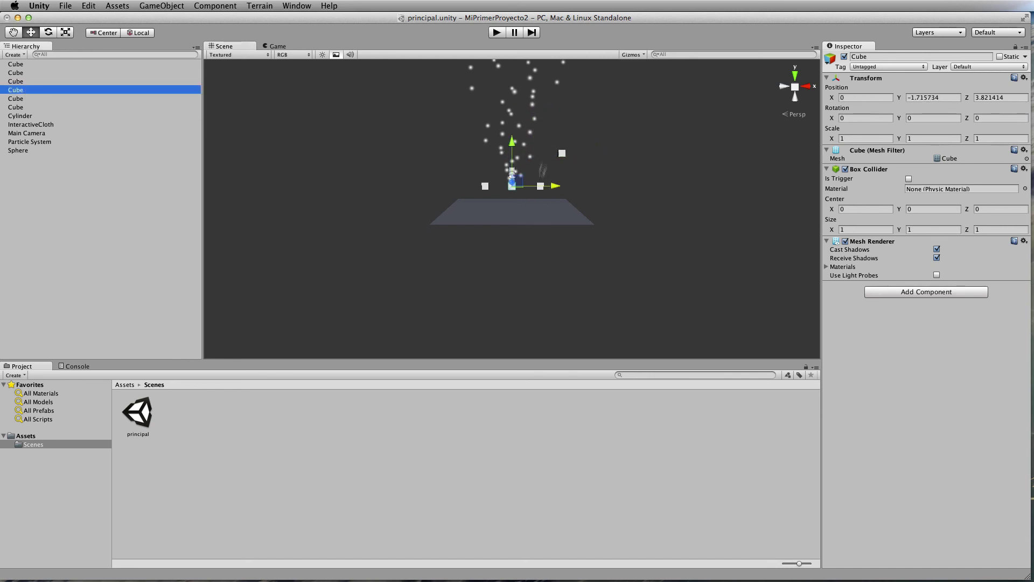
left_click_drag(555, 188, 523, 188)
left_click_drag(479, 146, 482, 102)
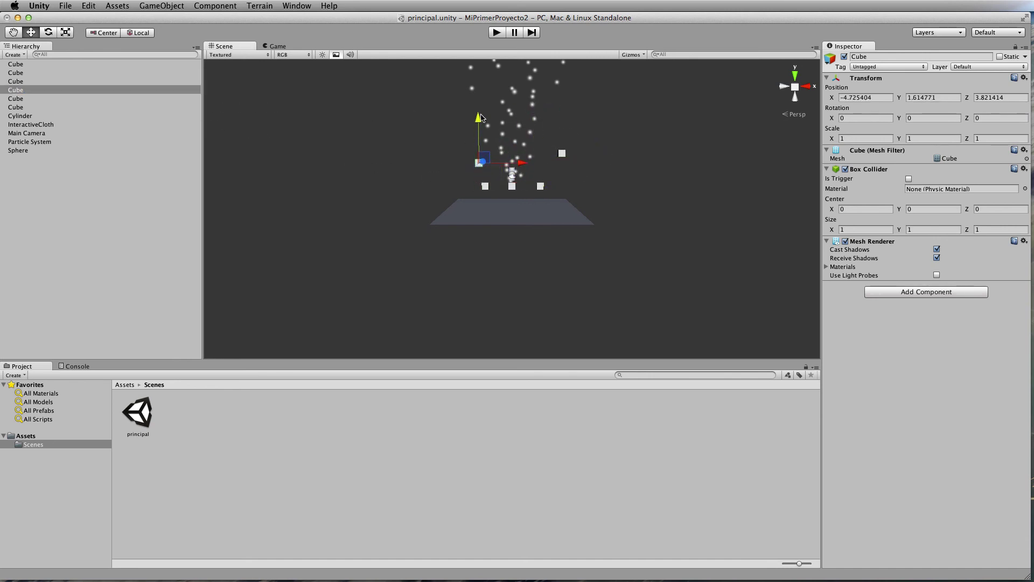
- Move the last copy right and upward to X 3.701566, Y 4.47216
left_click(44, 100)
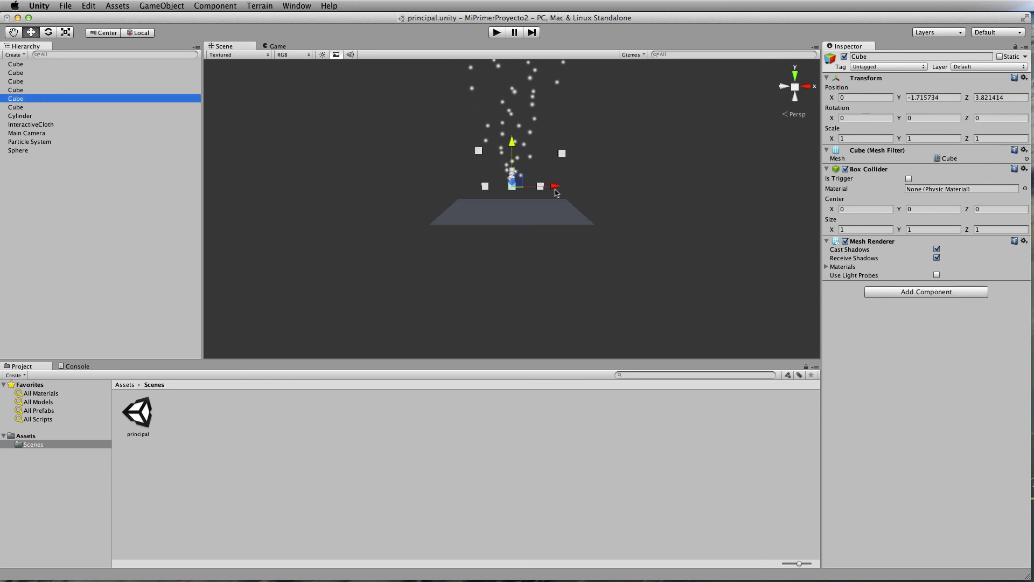
left_click_drag(557, 189, 583, 187)
left_click_drag(538, 144, 540, 108)
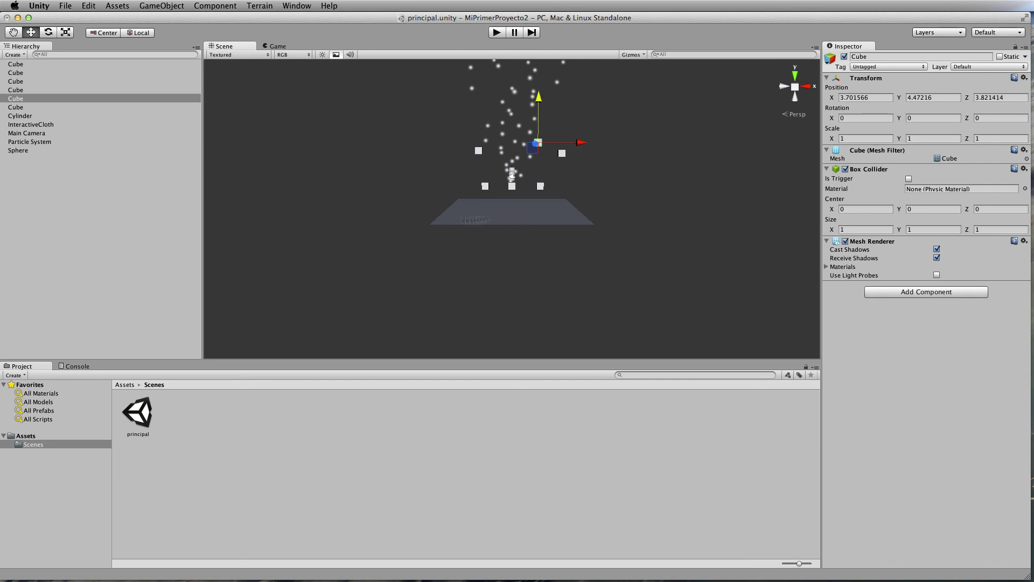